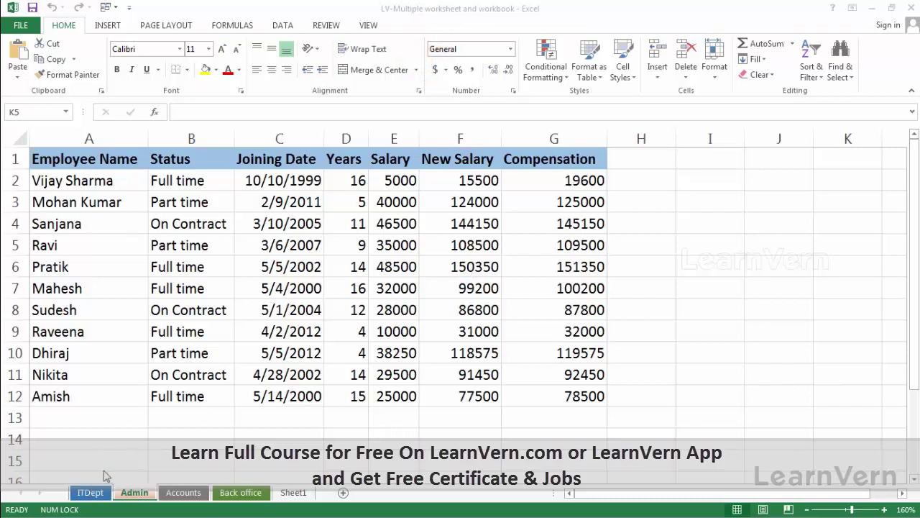
Move the Admin sheet between Accounts and Back office, and return it to its place between ITDept and Accounts.
click(139, 496)
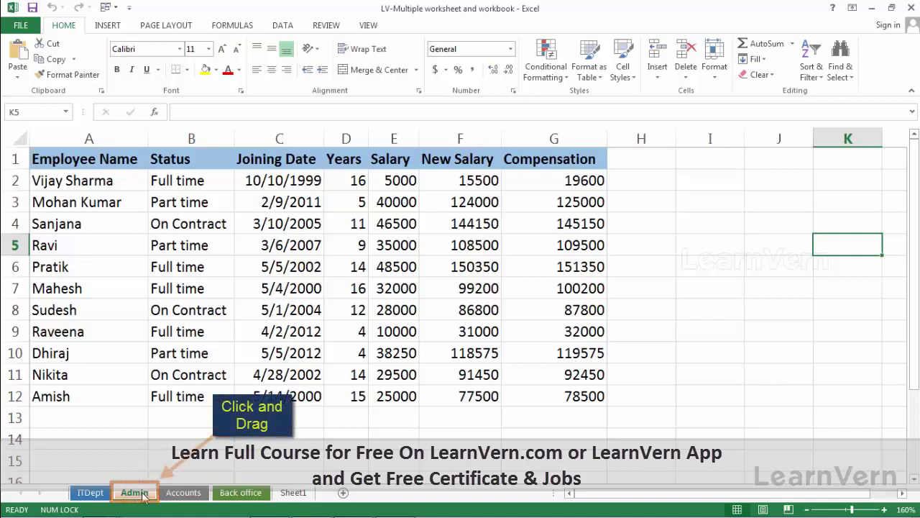
mouse_move(152, 492)
mouse_down()
mouse_move(240, 497)
mouse_move(120, 496)
mouse_move(218, 499)
mouse_up()
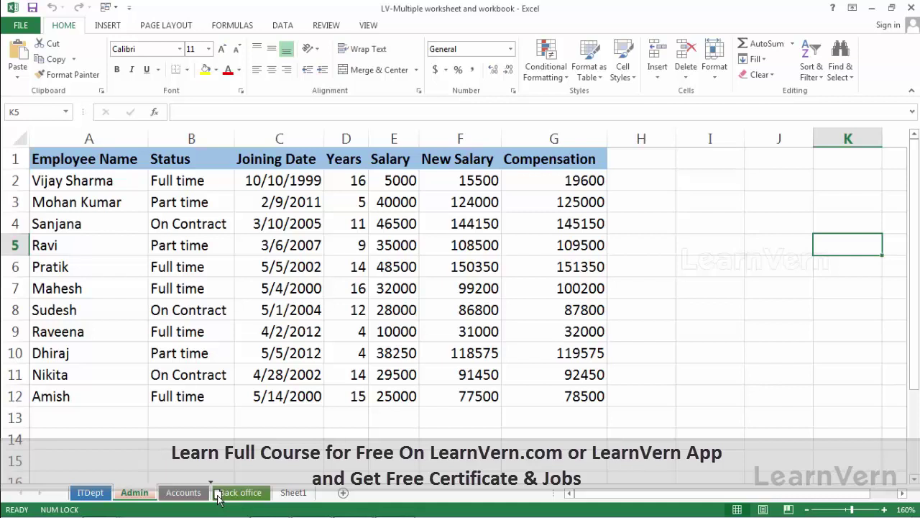
drag(219, 499, 219, 499)
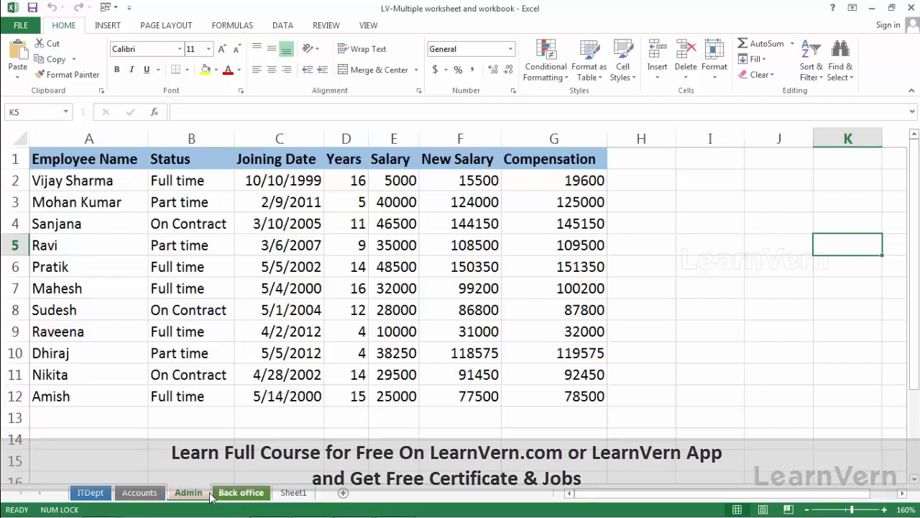
mouse_move(199, 499)
mouse_down()
mouse_move(83, 494)
mouse_move(159, 489)
mouse_up()
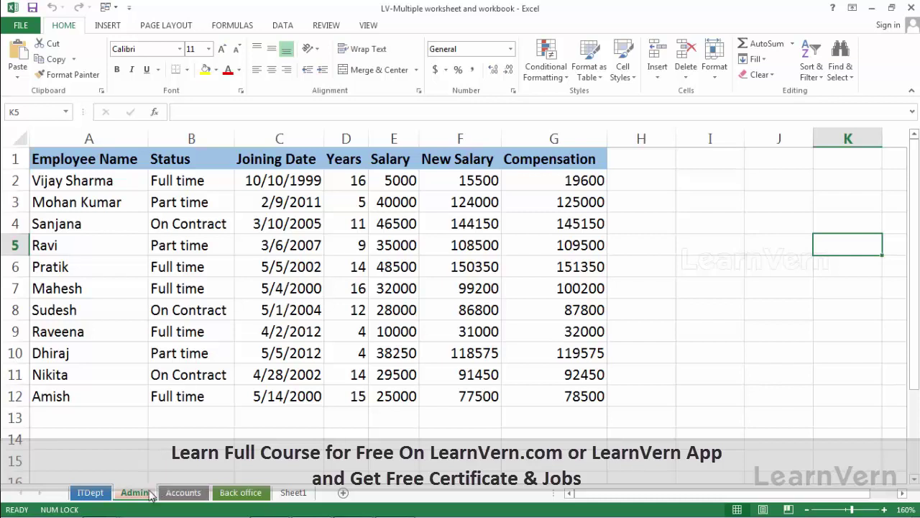
Create a copy of the ITDept sheet in the same workbook, placed before the original ITDept sheet.
click(102, 492)
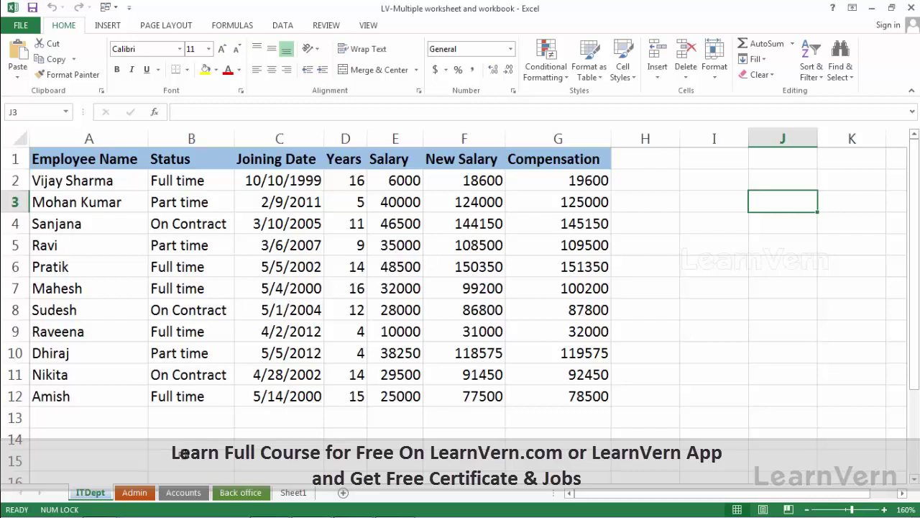
right_click(97, 498)
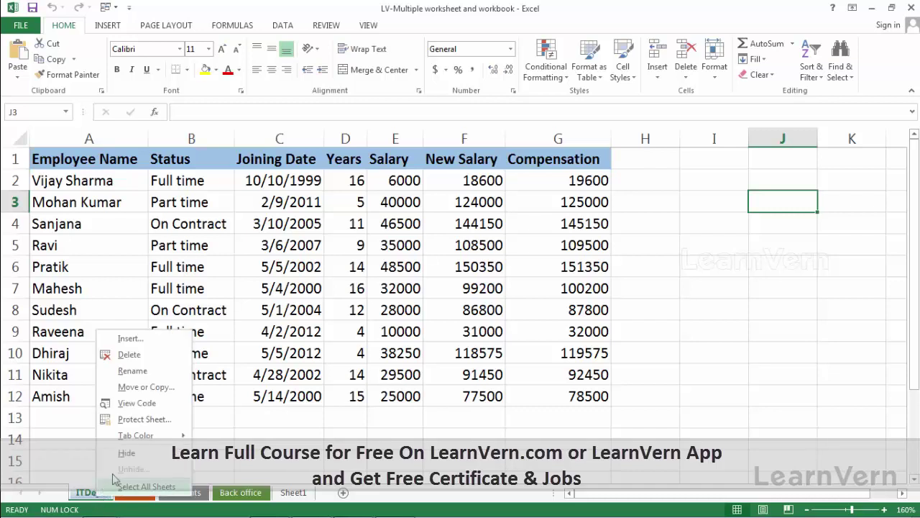
click(149, 391)
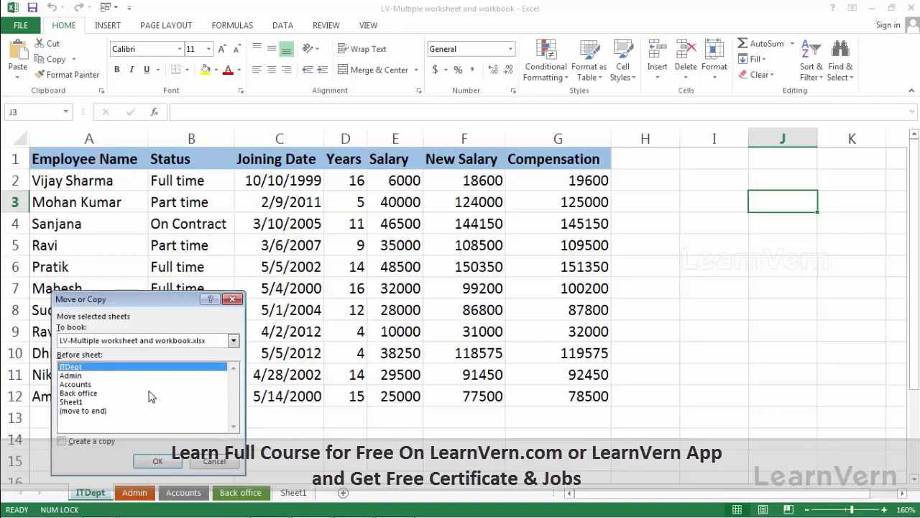
drag(164, 301, 210, 202)
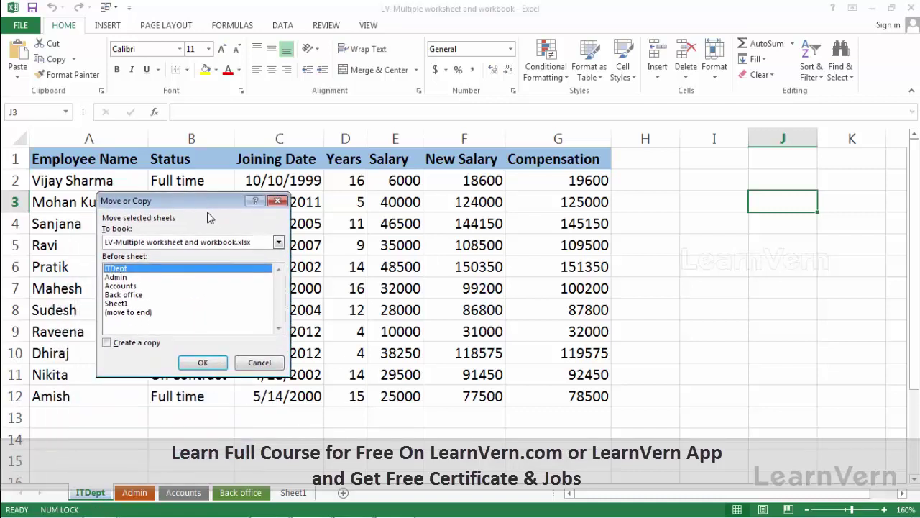
click(143, 344)
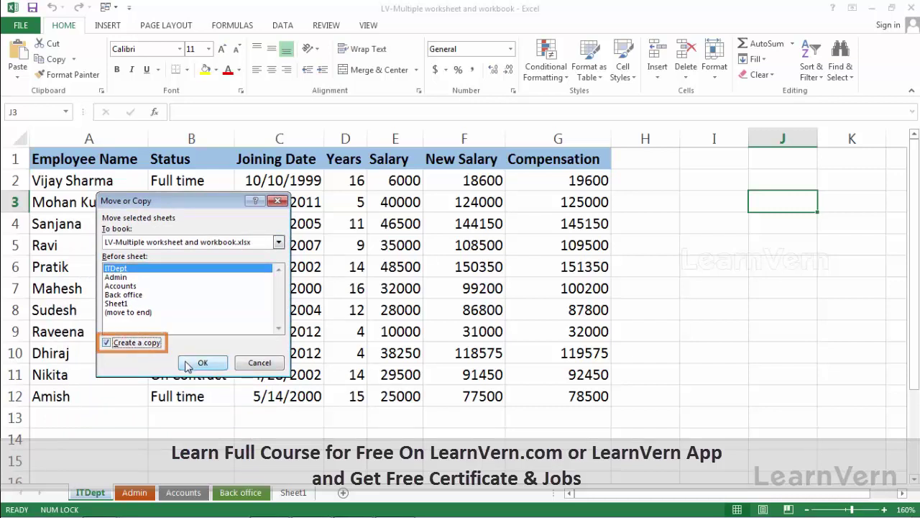
click(187, 365)
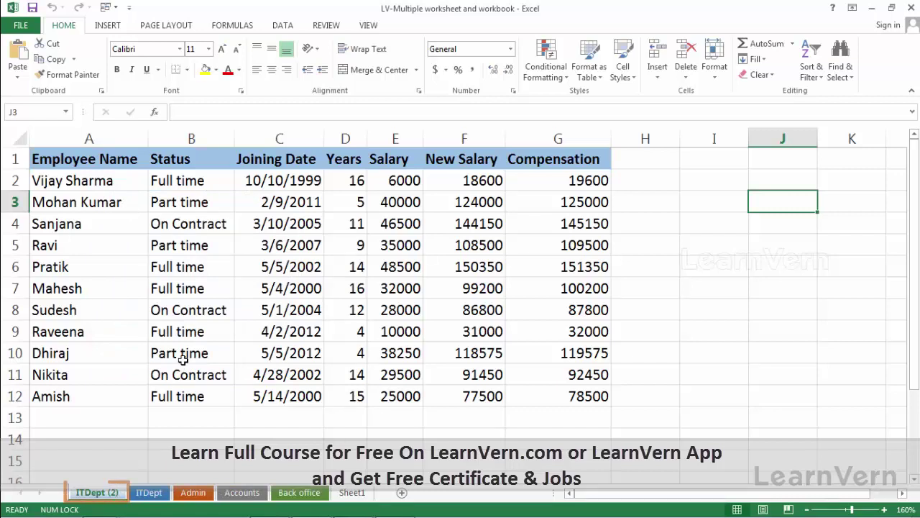
Copy the ITDept (2) sheet into a new workbook.
right_click(112, 496)
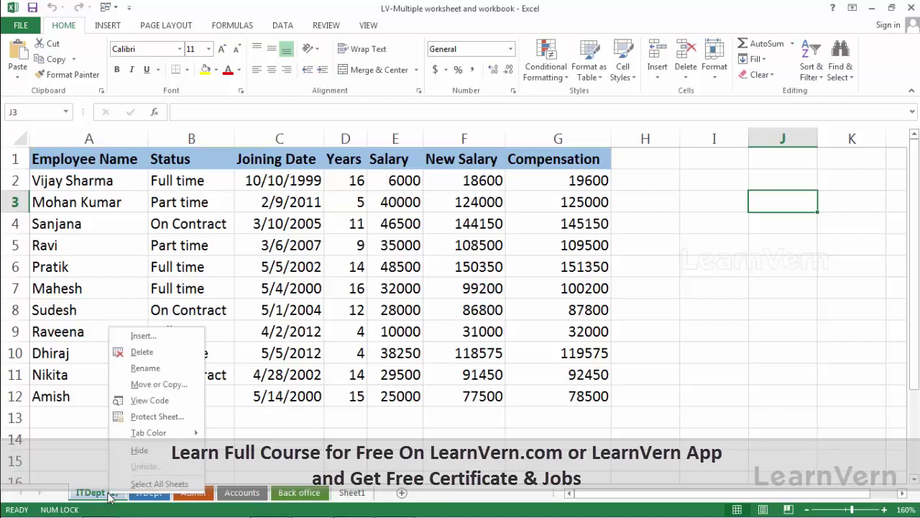
click(151, 384)
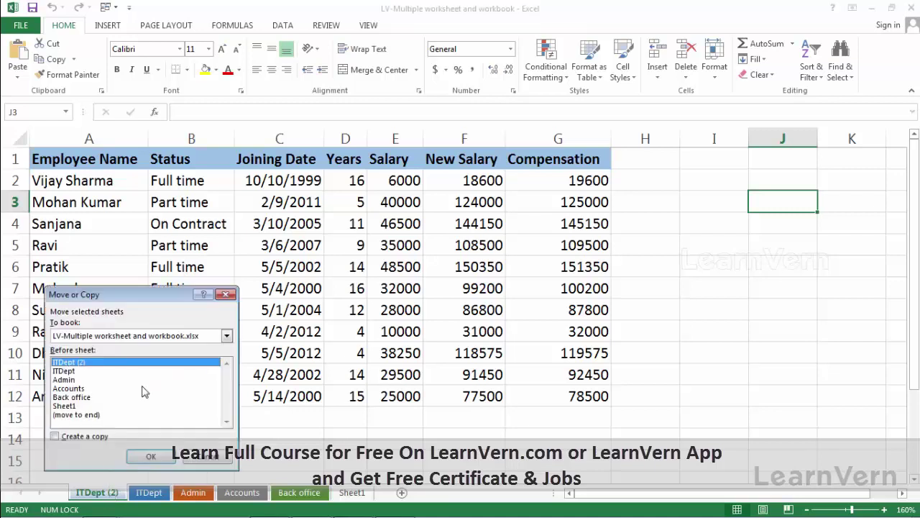
click(226, 341)
click(226, 341)
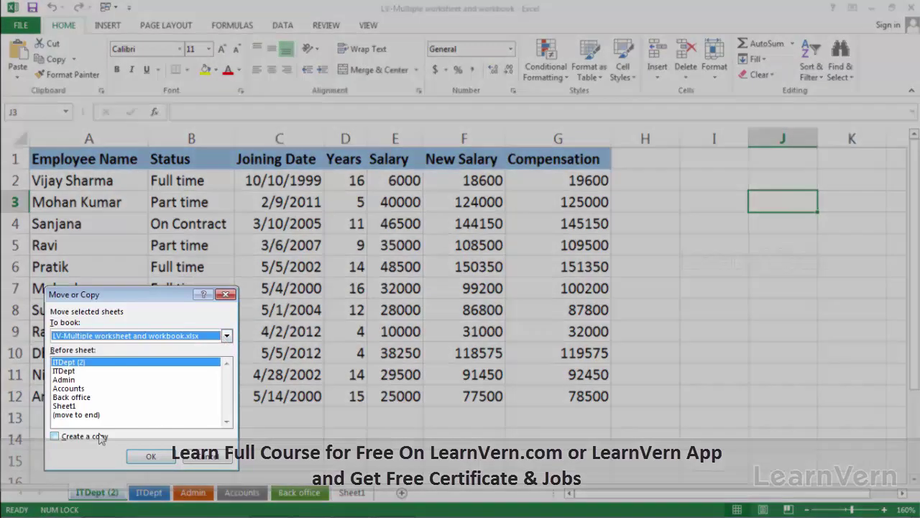
click(101, 437)
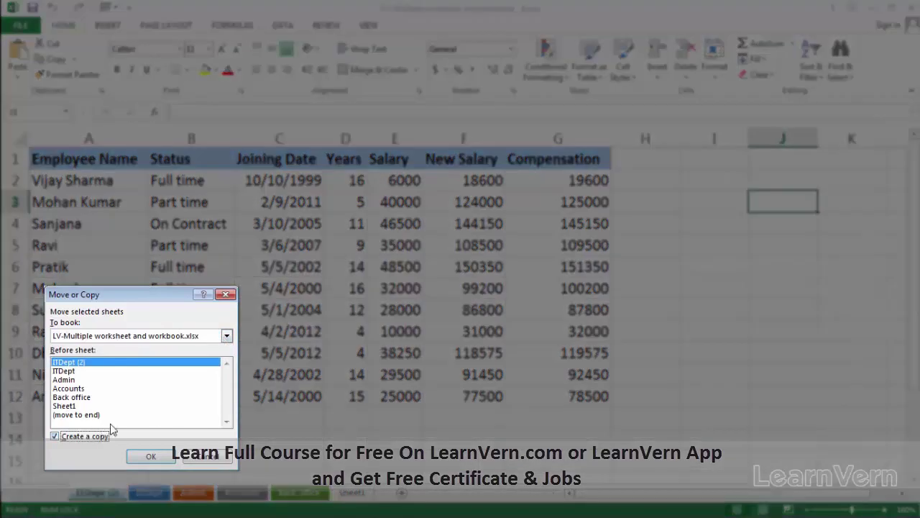
click(226, 338)
click(202, 348)
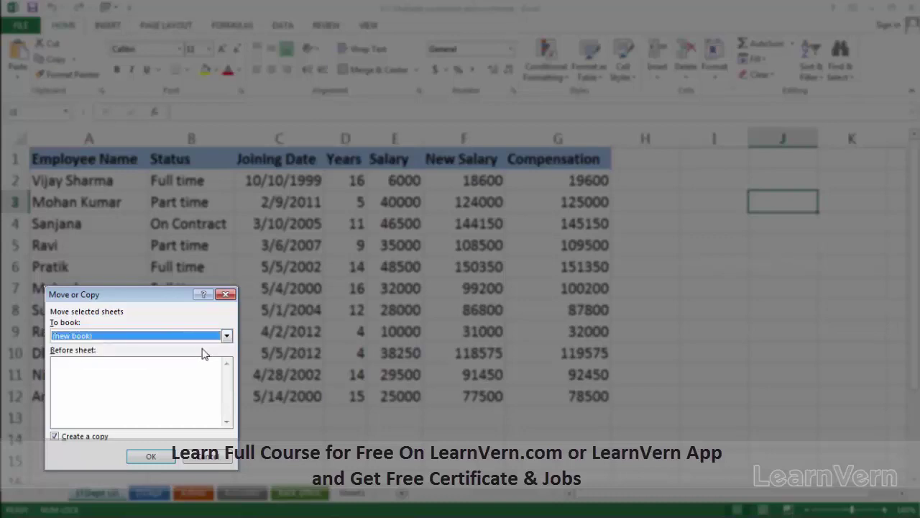
click(225, 336)
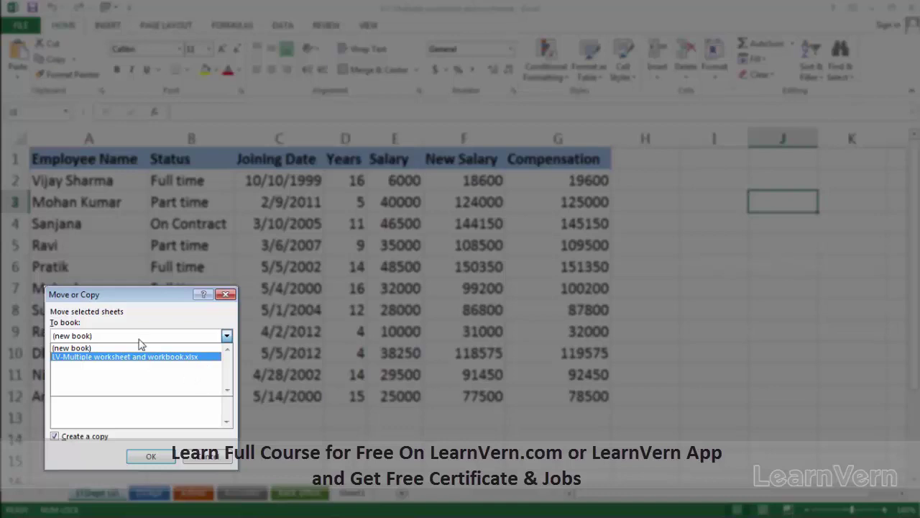
click(146, 376)
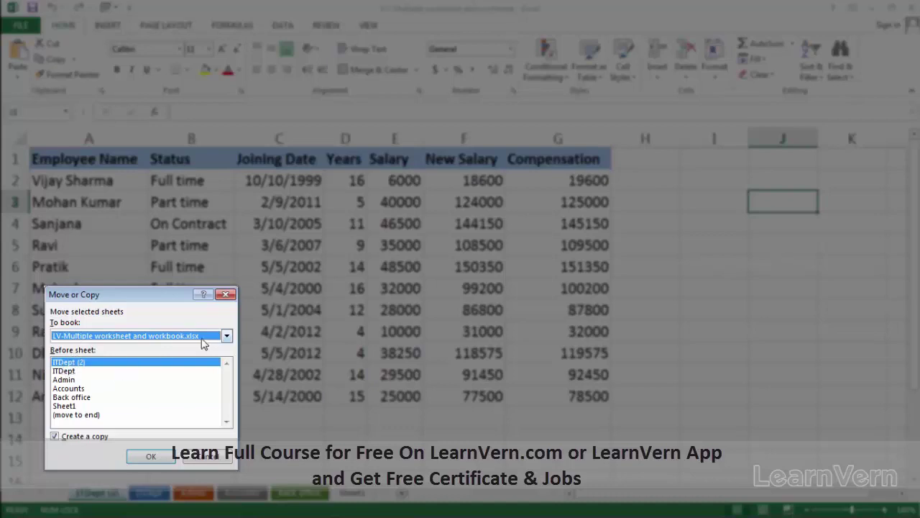
click(225, 336)
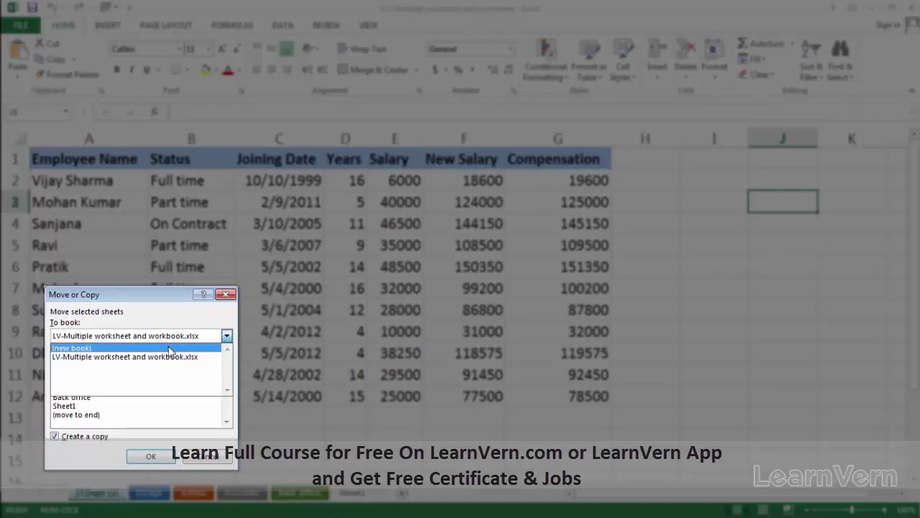
click(170, 349)
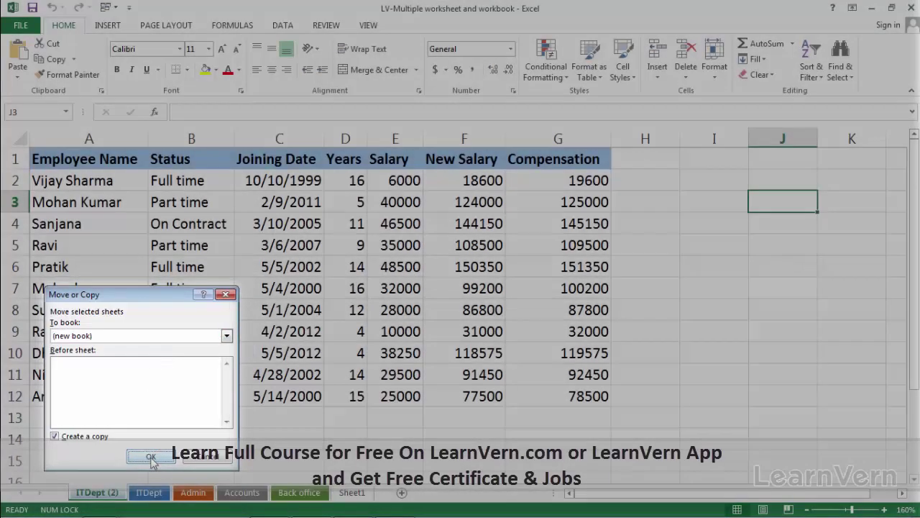
click(151, 458)
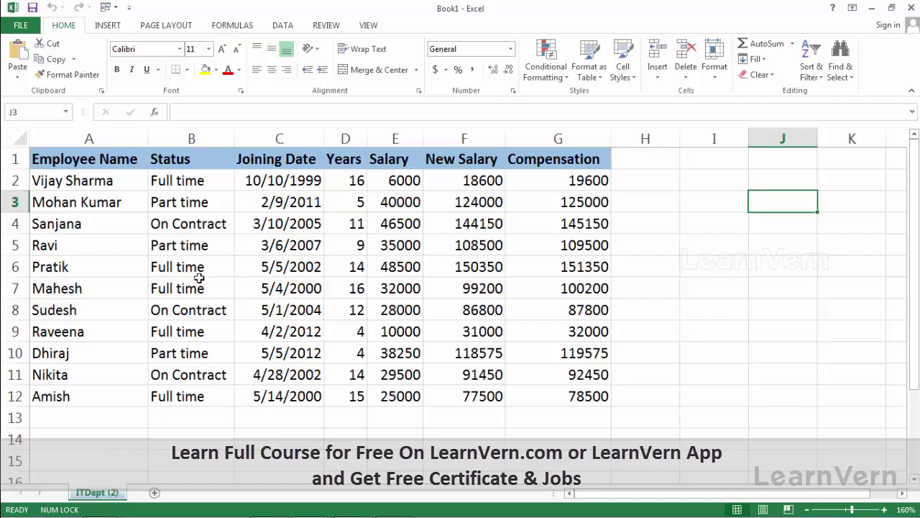
Check the list of open workbook windows and return to the LV-Multiple worksheet and workbook file.
click(371, 25)
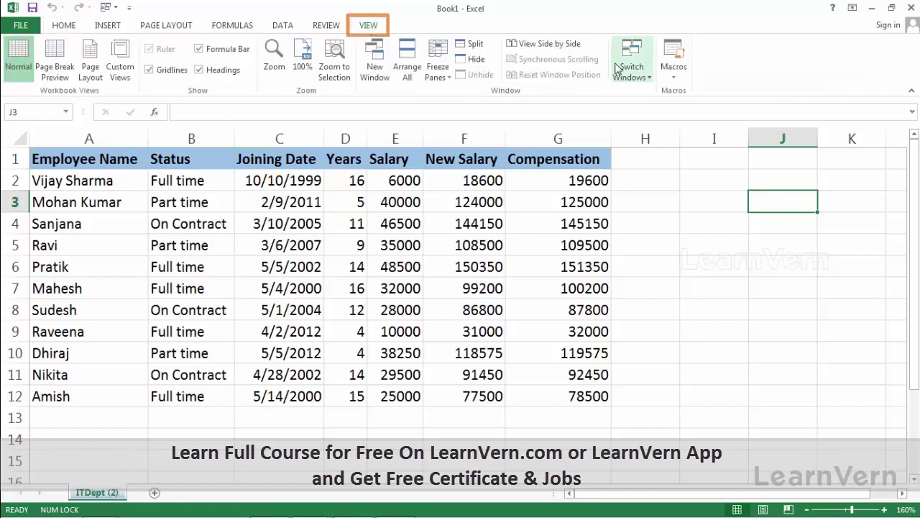
click(632, 66)
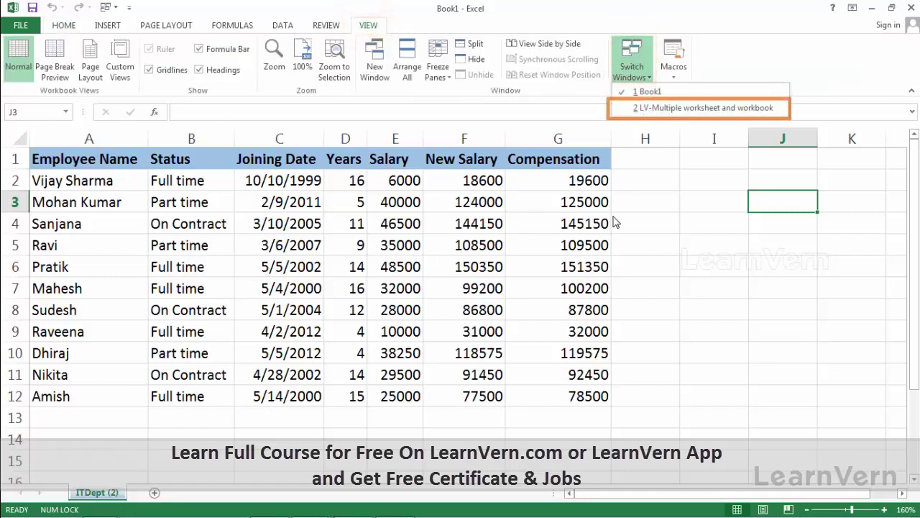
key(Escape)
key(ctrl+Tab)
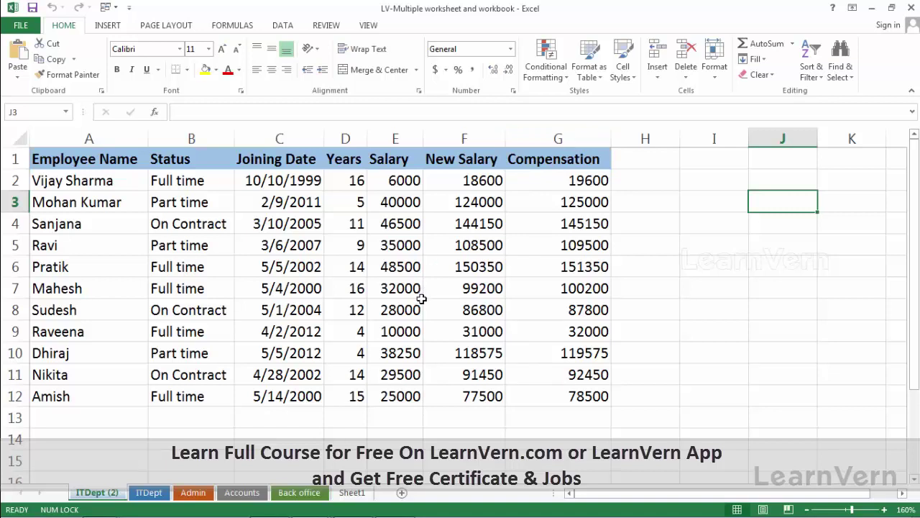
Duplicate the Admin sheet, placing the copy between Accounts and Back office.
click(201, 494)
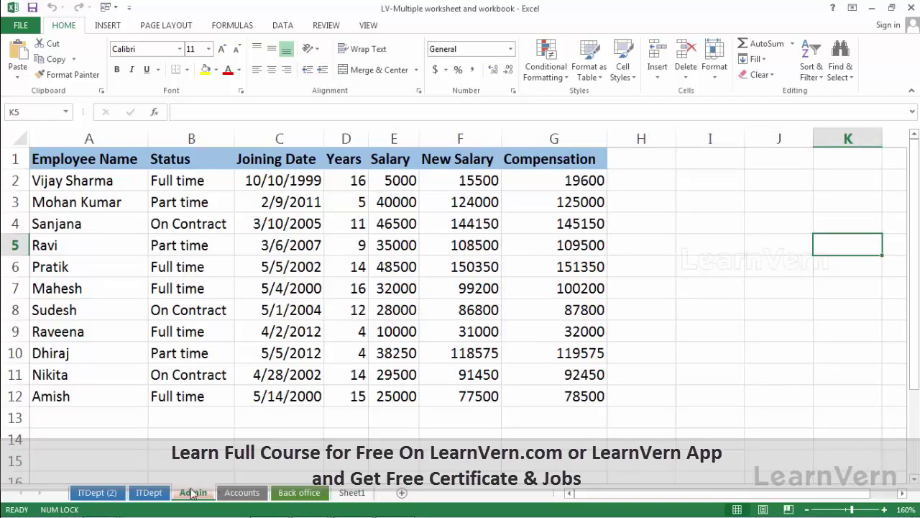
key(ctrl)
drag(193, 492, 271, 478)
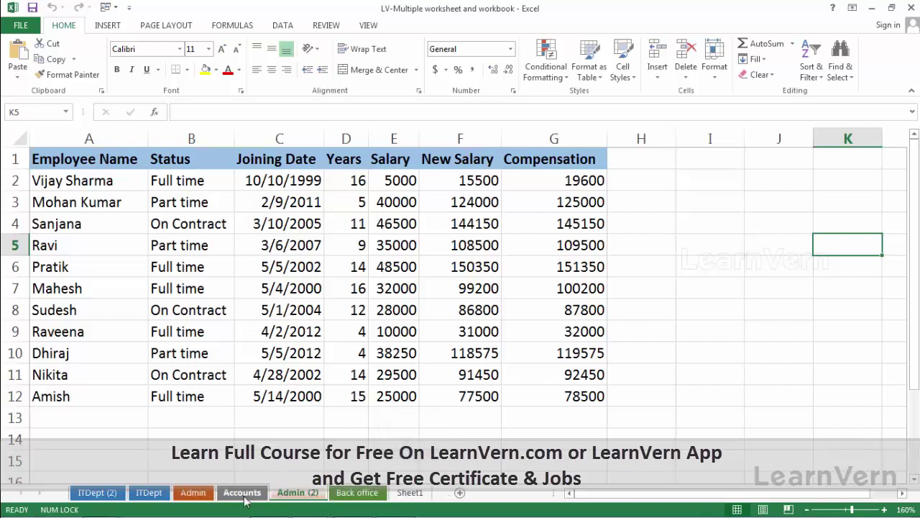
Delete the Admin (2) sheet and accept its permanent removal.
right_click(302, 493)
click(340, 346)
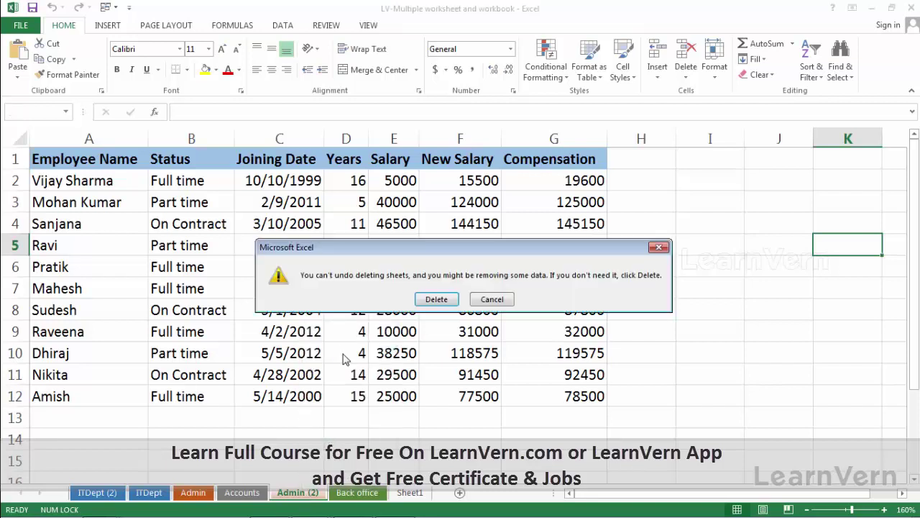
click(437, 299)
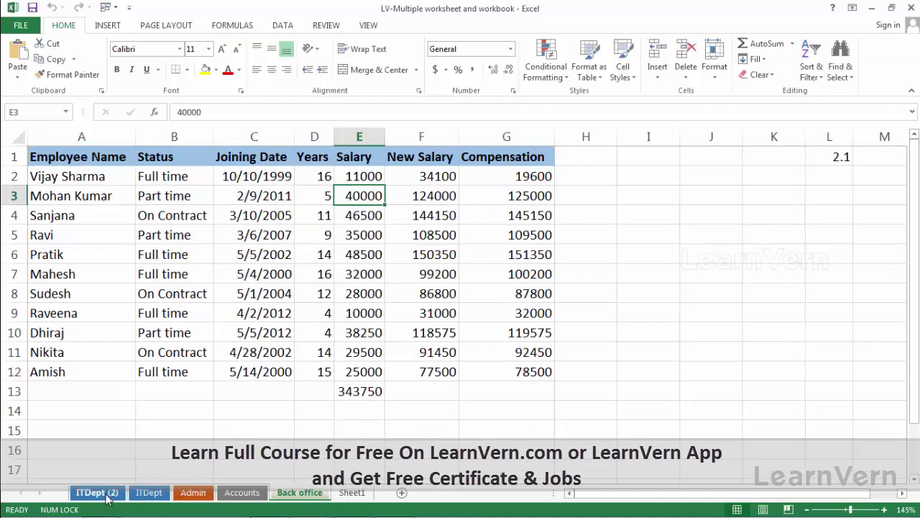
Delete the ITDept (2) sheet from the original workbook.
click(101, 494)
right_click(107, 496)
click(152, 352)
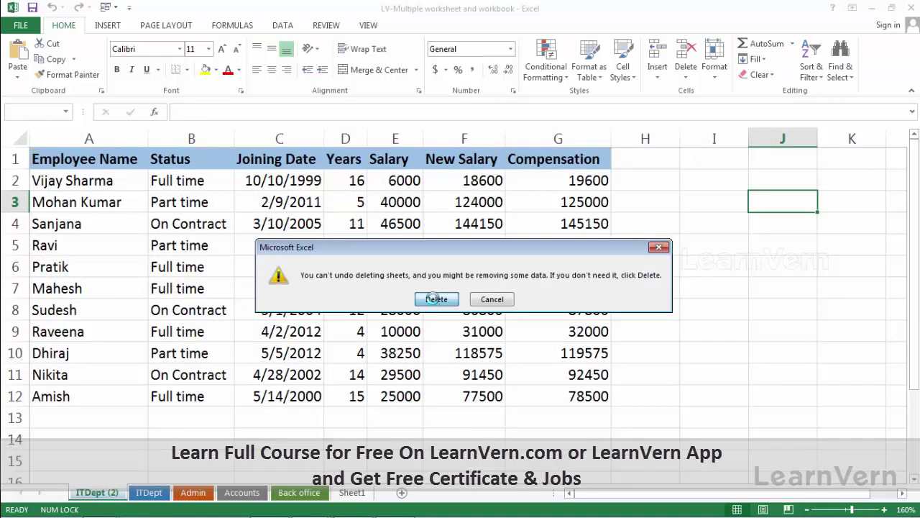
click(434, 299)
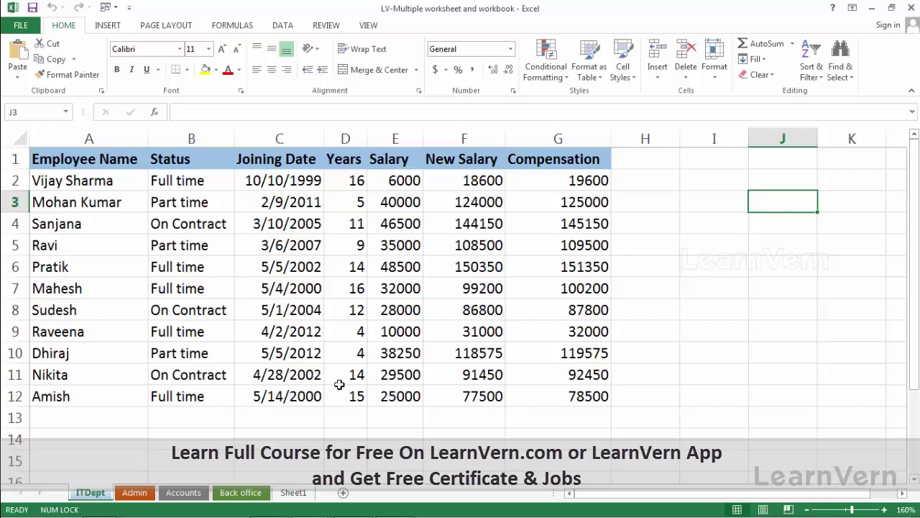
Examine the employee tables on the Admin, Accounts and ITDept sheets, and select row 6 on ITDept.
click(135, 493)
click(181, 493)
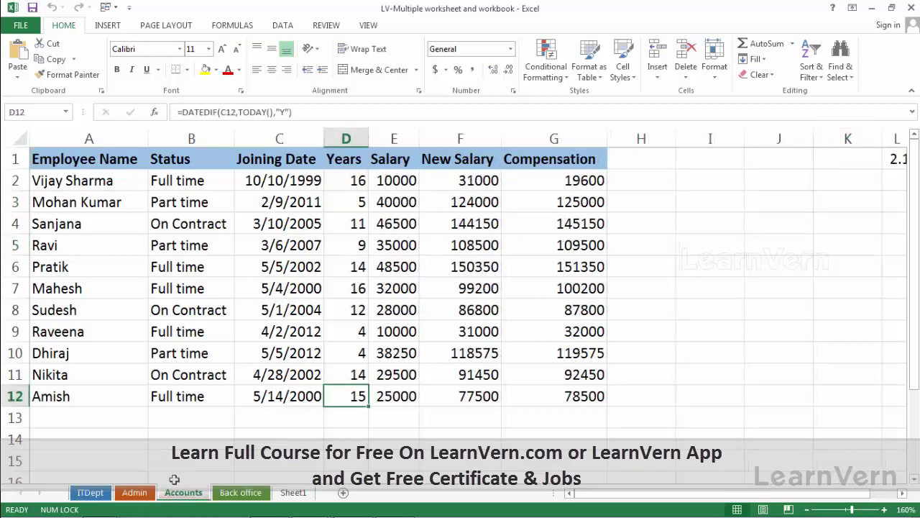
click(135, 493)
click(90, 493)
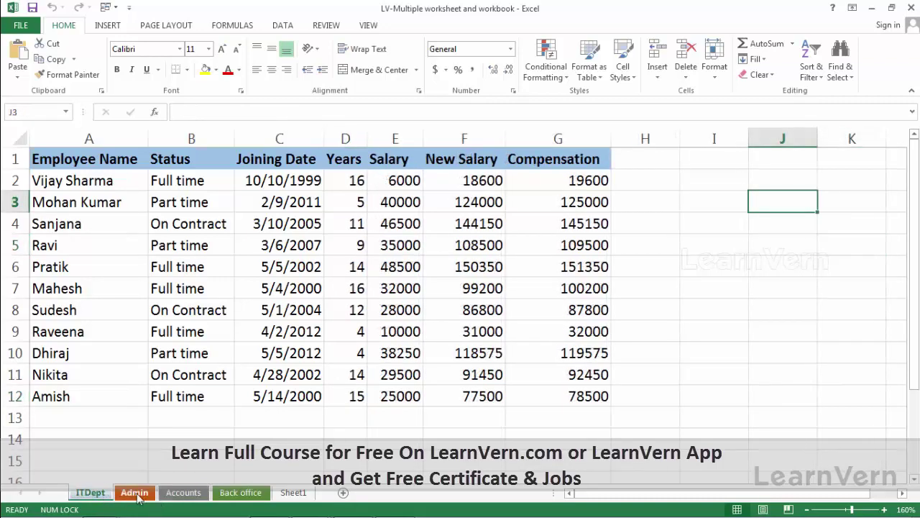
click(134, 493)
click(181, 493)
click(135, 493)
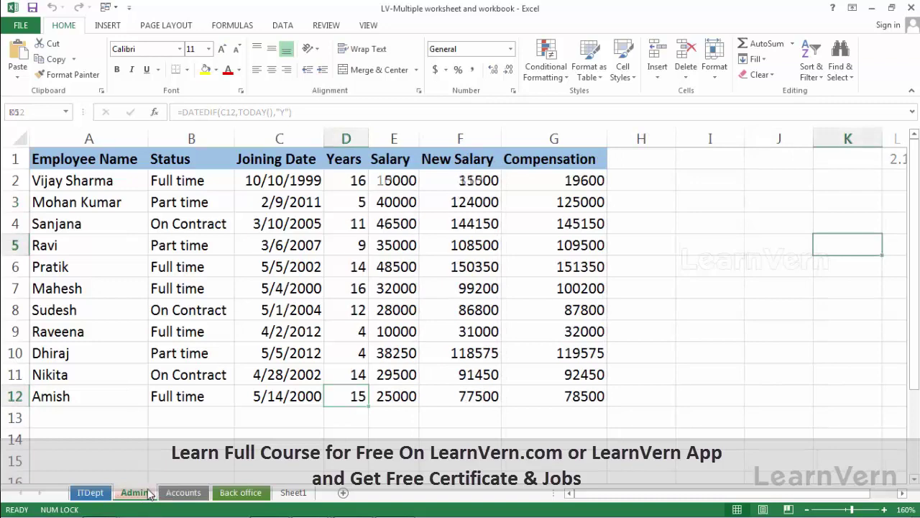
click(91, 492)
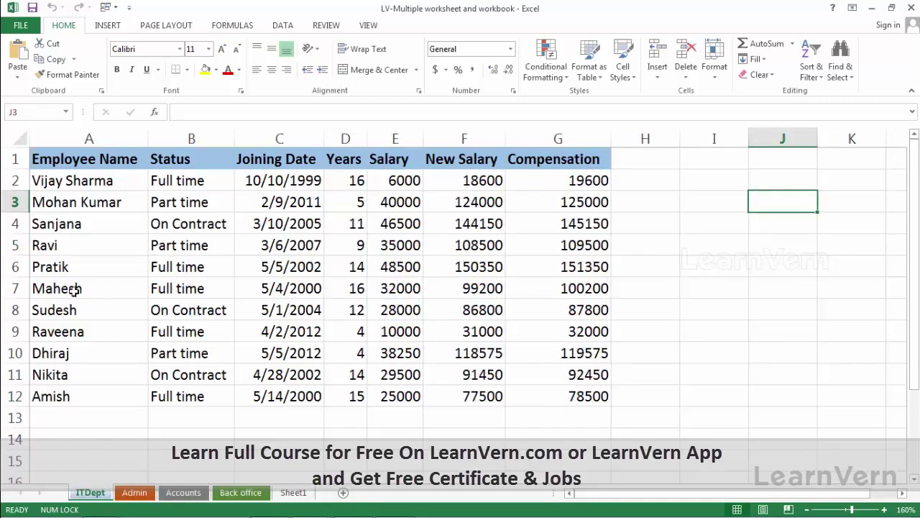
click(13, 261)
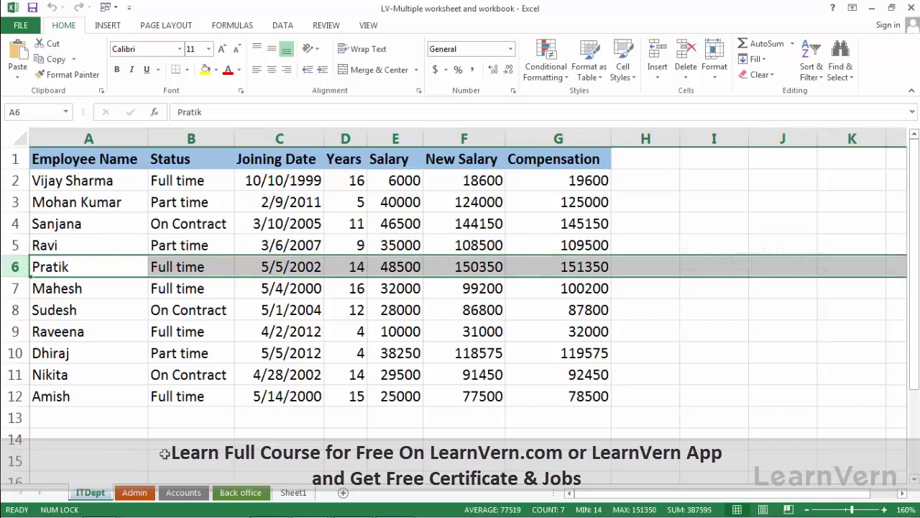
Group the ITDept, Admin and Accounts sheets and insert a blank row at row 6 on all of them.
click(191, 493)
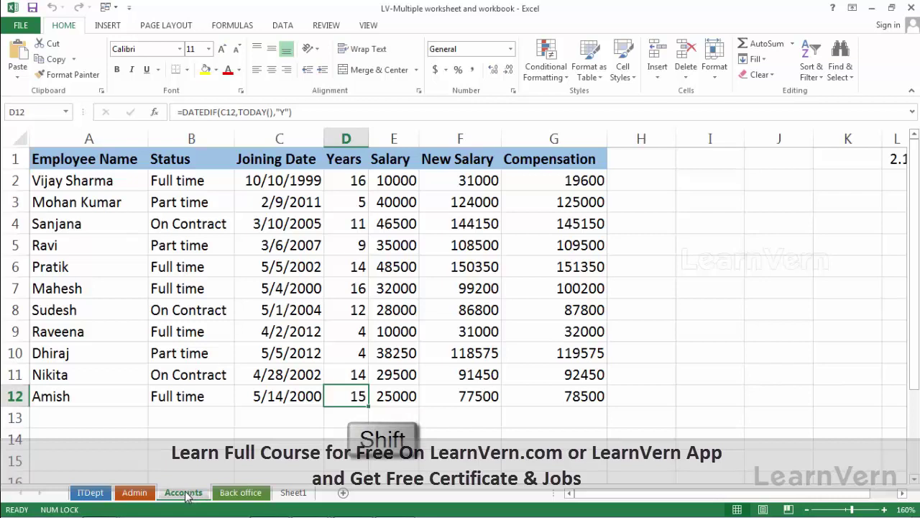
shift+click(136, 493)
shift+click(101, 493)
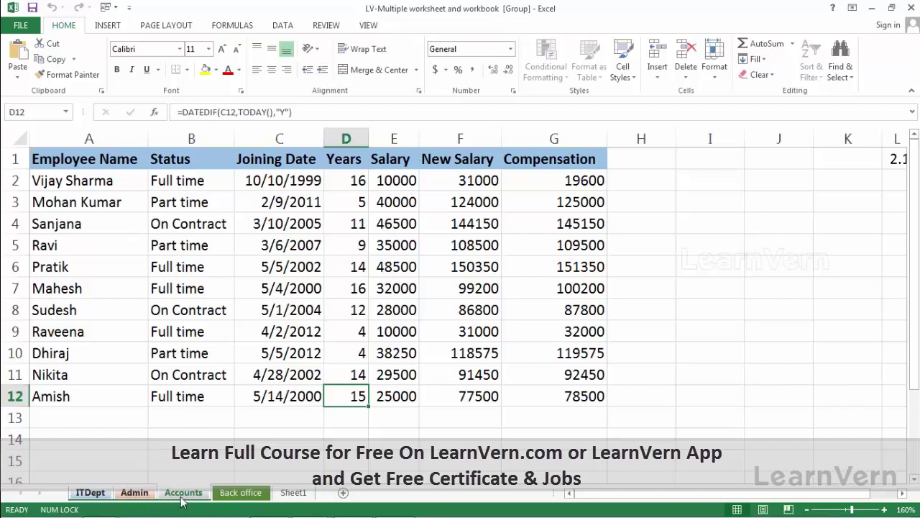
right_click(9, 266)
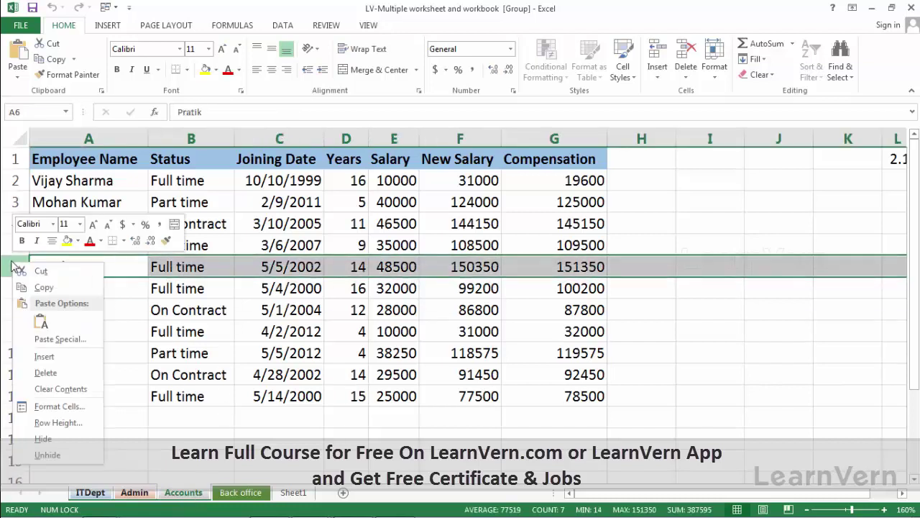
click(46, 357)
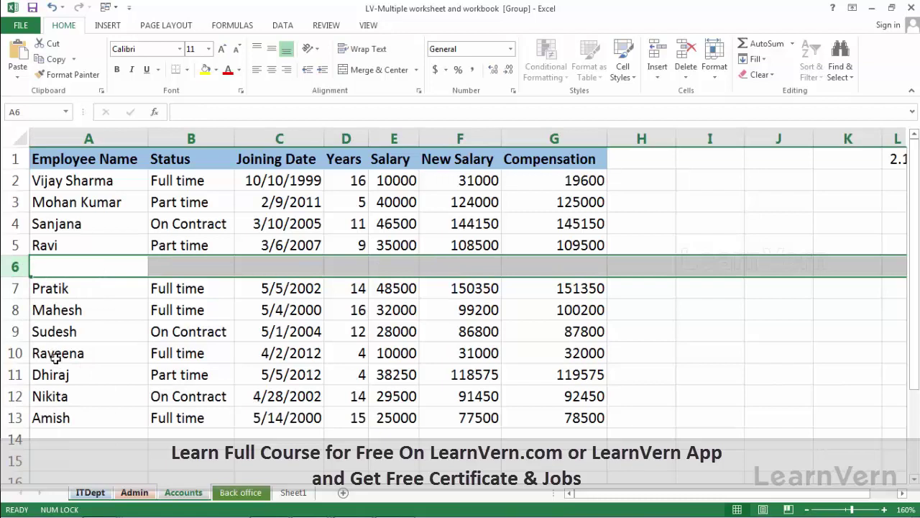
Check row 6 on each of the grouped ITDept, Admin and Accounts sheets.
click(128, 495)
click(162, 496)
click(94, 495)
click(148, 494)
click(168, 494)
click(142, 496)
click(171, 494)
click(138, 495)
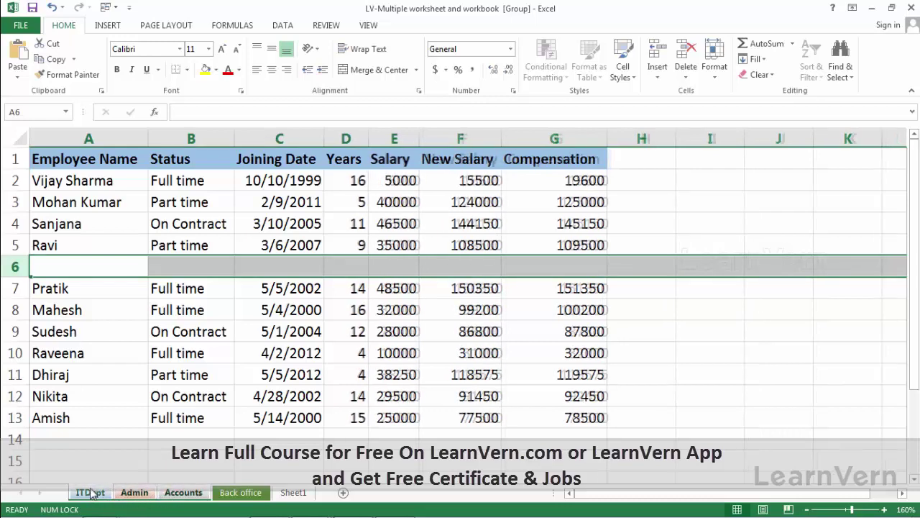
click(92, 493)
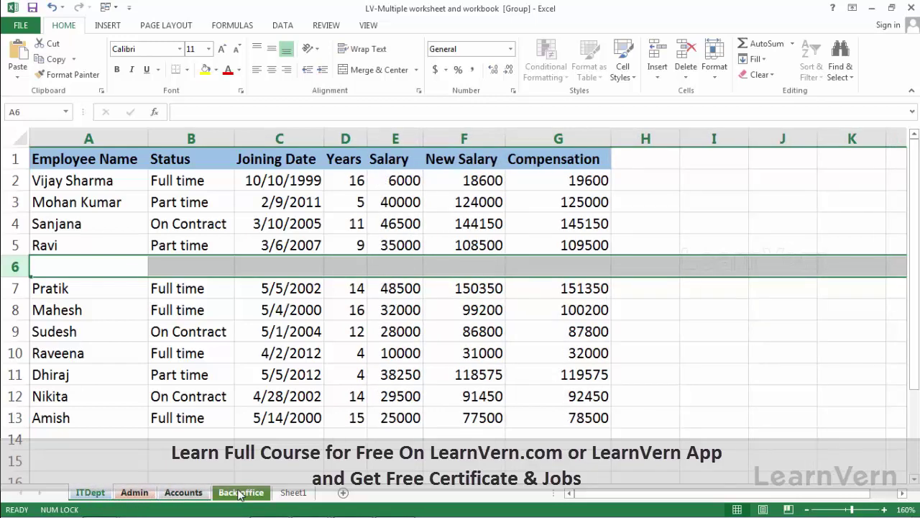
Leave the sheet group and compare row 6 on the Back office, Accounts and Admin sheets, viewing Sheet1 as well.
click(241, 494)
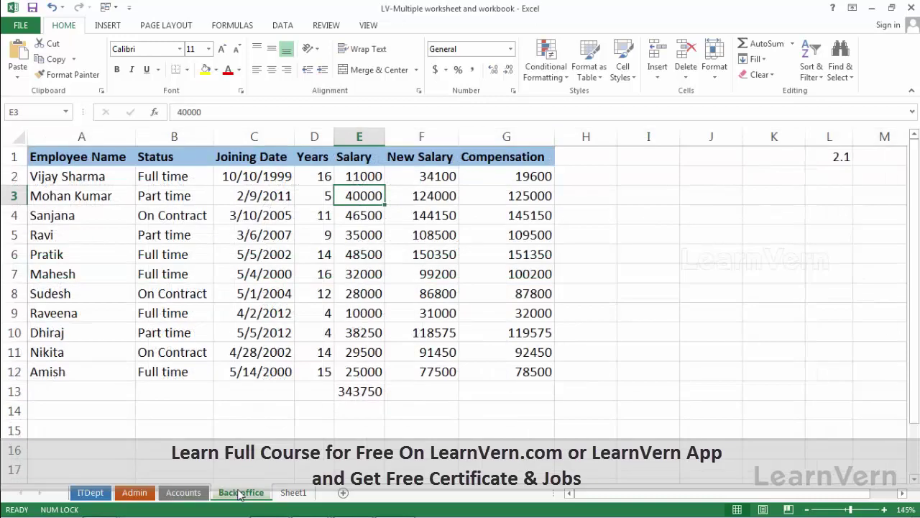
click(293, 495)
click(243, 495)
click(183, 493)
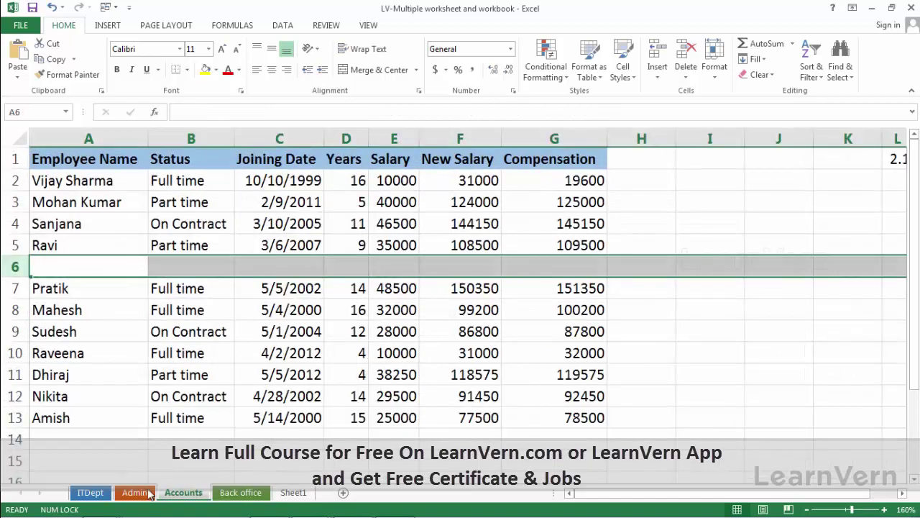
click(135, 493)
click(227, 481)
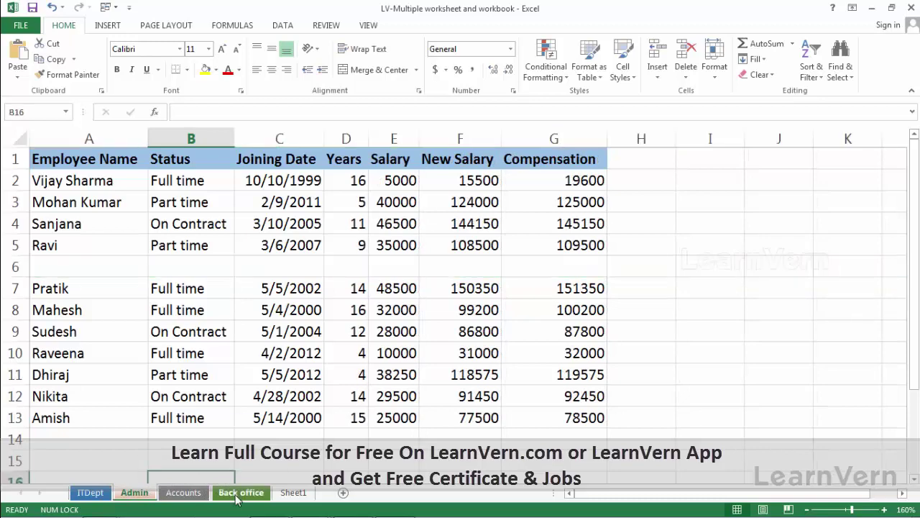
click(239, 493)
click(183, 493)
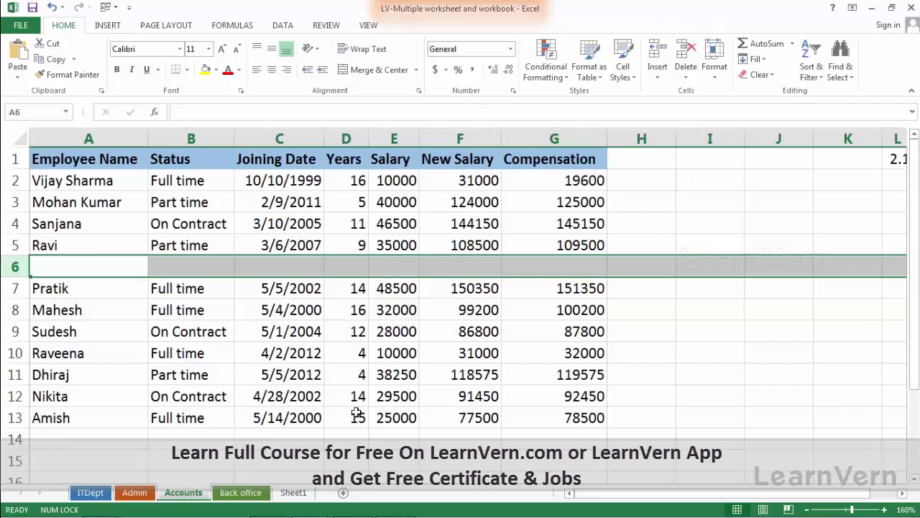
click(184, 491)
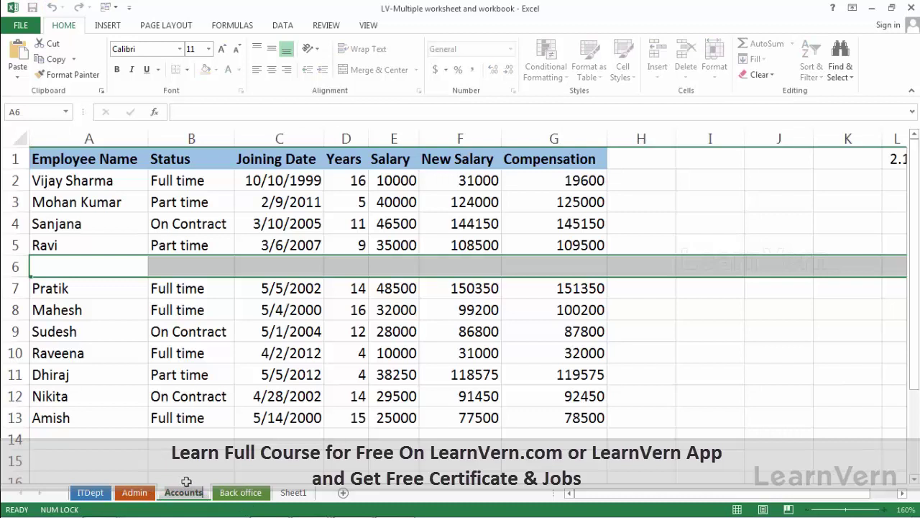
drag(186, 481, 182, 482)
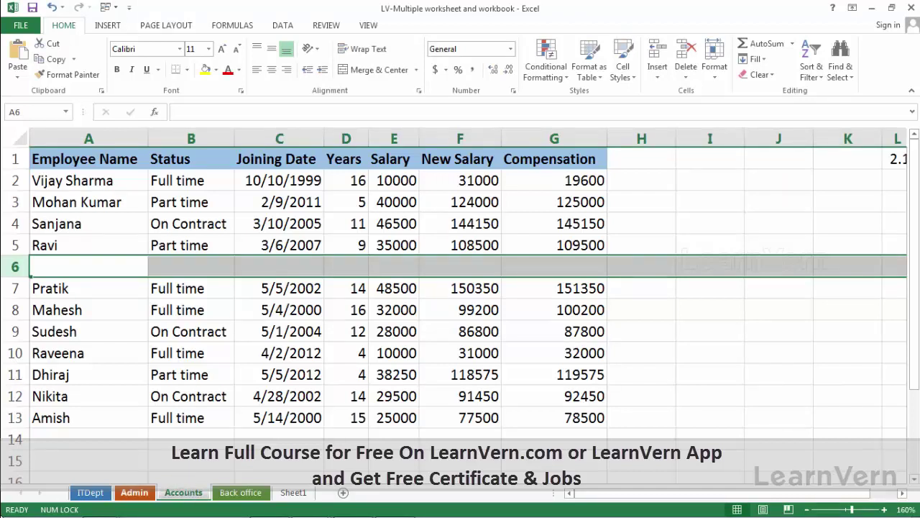
Group the sheets from ITDept through Accounts and delete the blank row 6 from all of them.
click(92, 493)
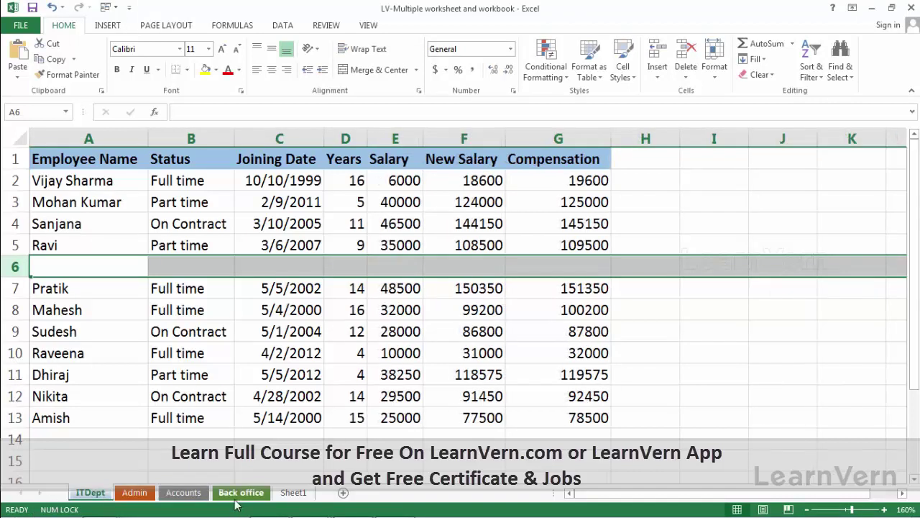
shift+click(189, 494)
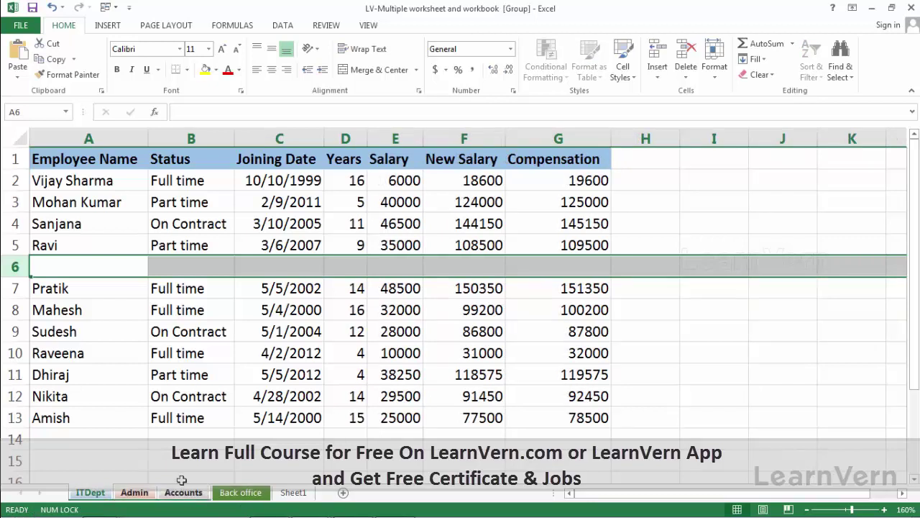
right_click(15, 266)
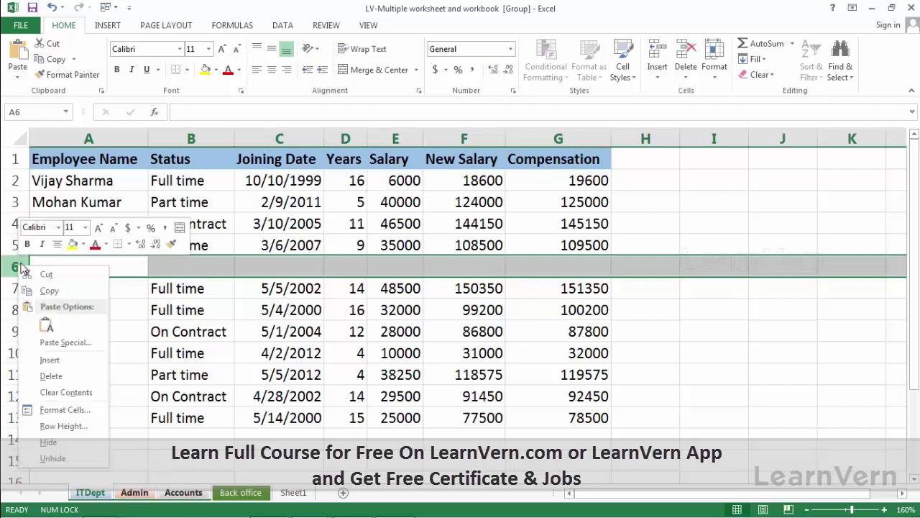
click(72, 379)
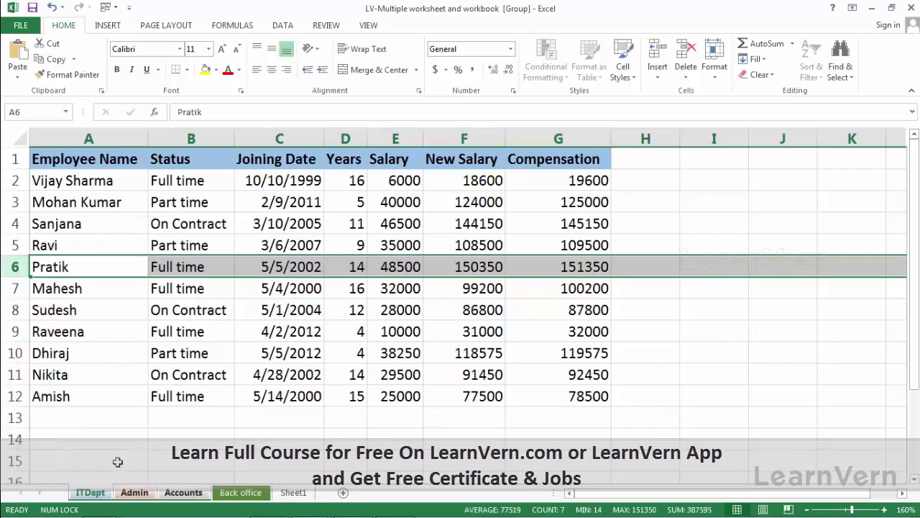
Review row 6 on the grouped Admin, Accounts and ITDept sheets and ungroup the sheets.
click(133, 493)
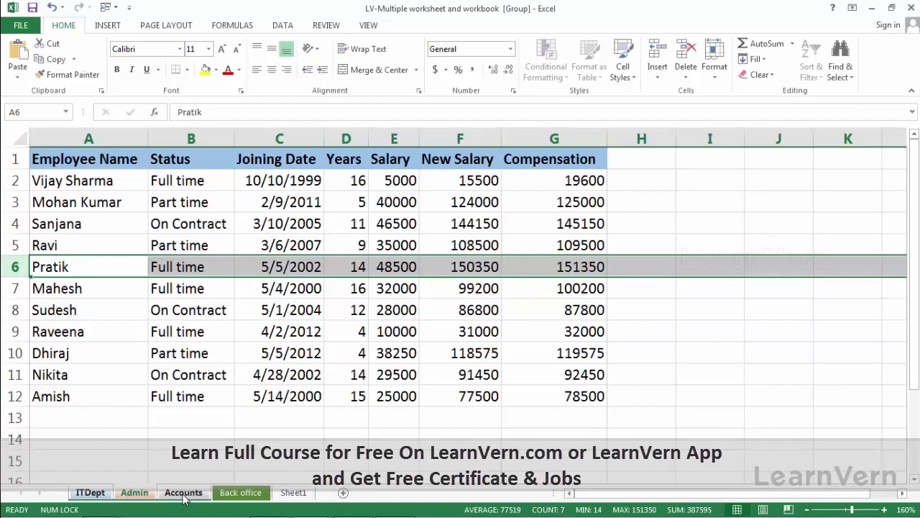
click(184, 492)
click(134, 493)
click(105, 493)
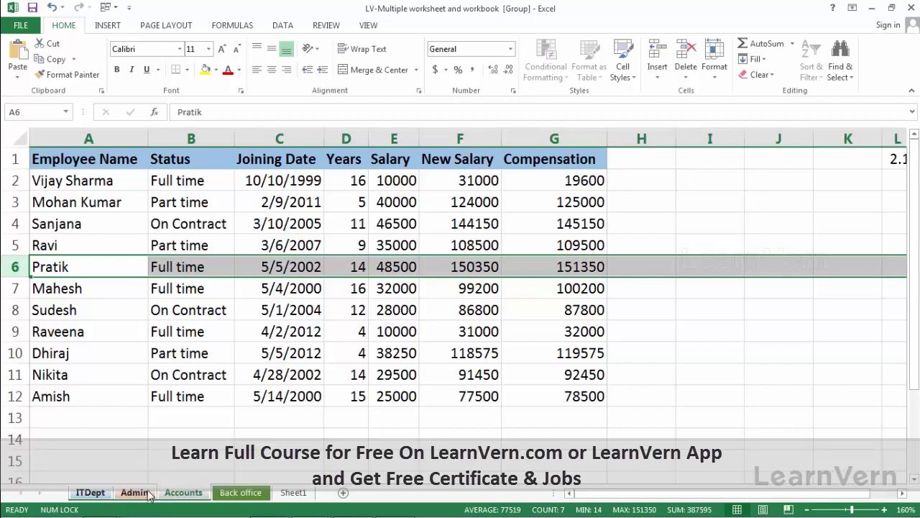
right_click(148, 492)
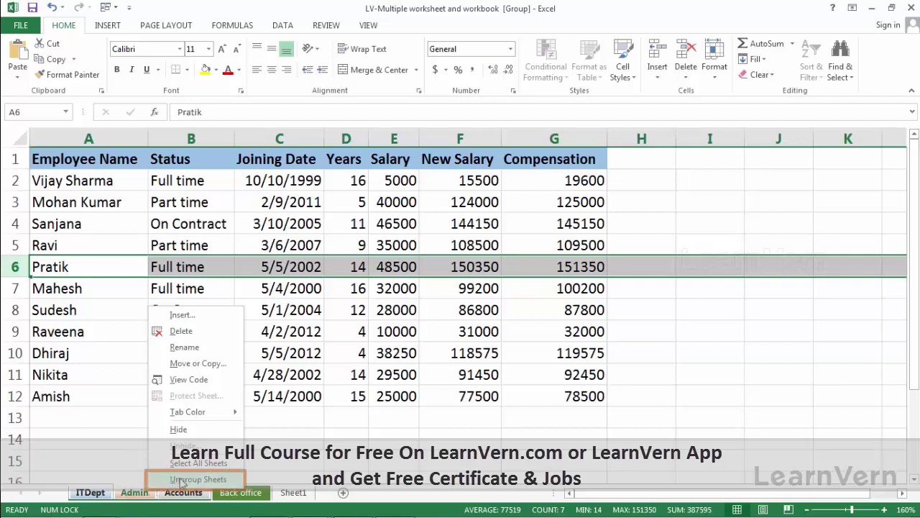
click(180, 480)
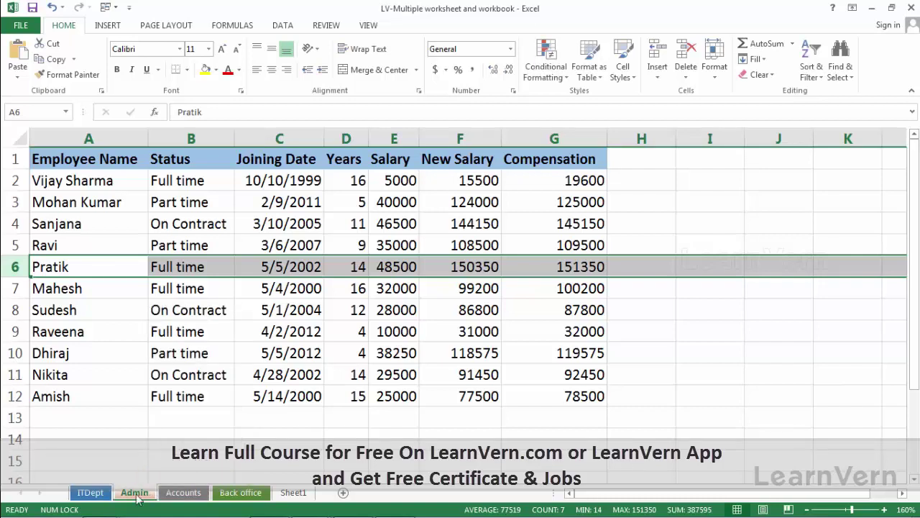
View the ungrouped ITDept, Accounts and Admin sheets one by one to compare their employee tables.
click(100, 494)
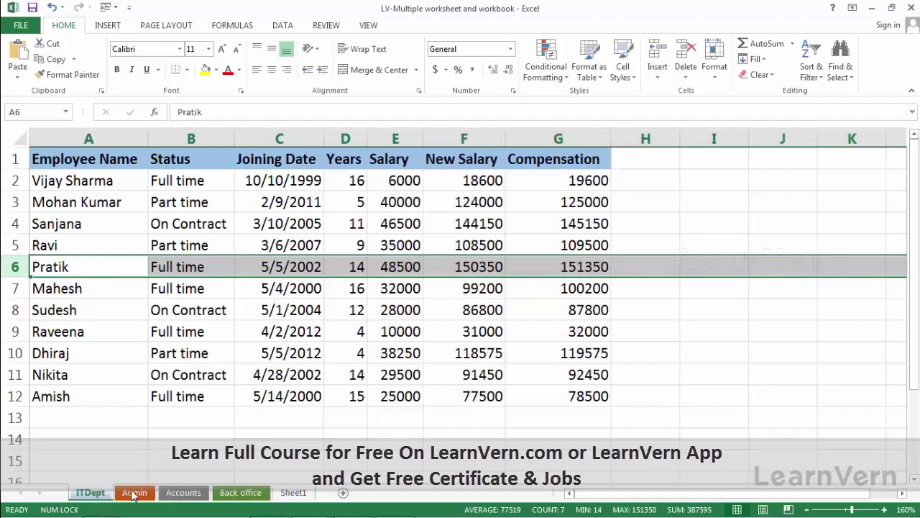
click(180, 492)
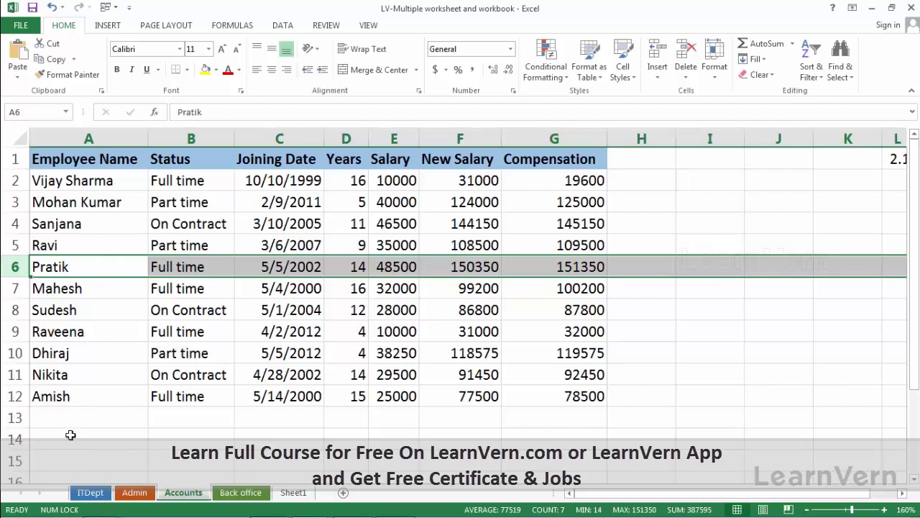
click(85, 495)
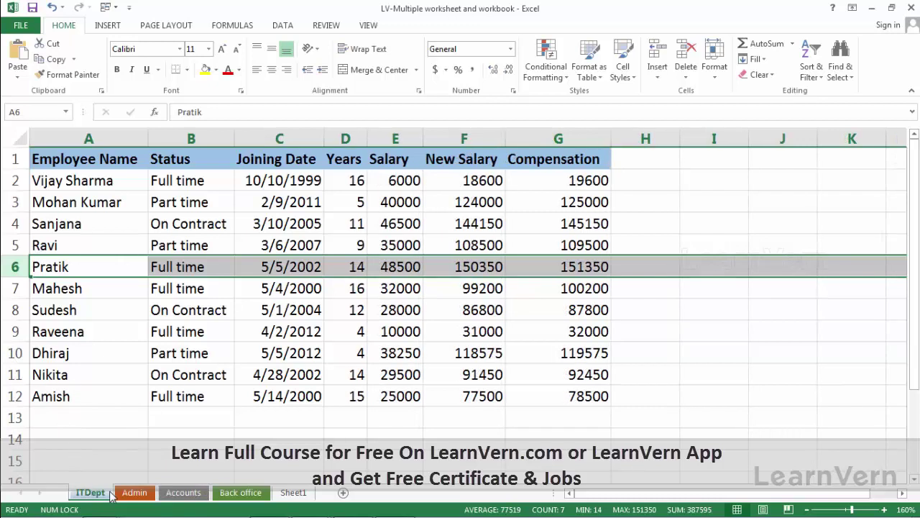
click(134, 494)
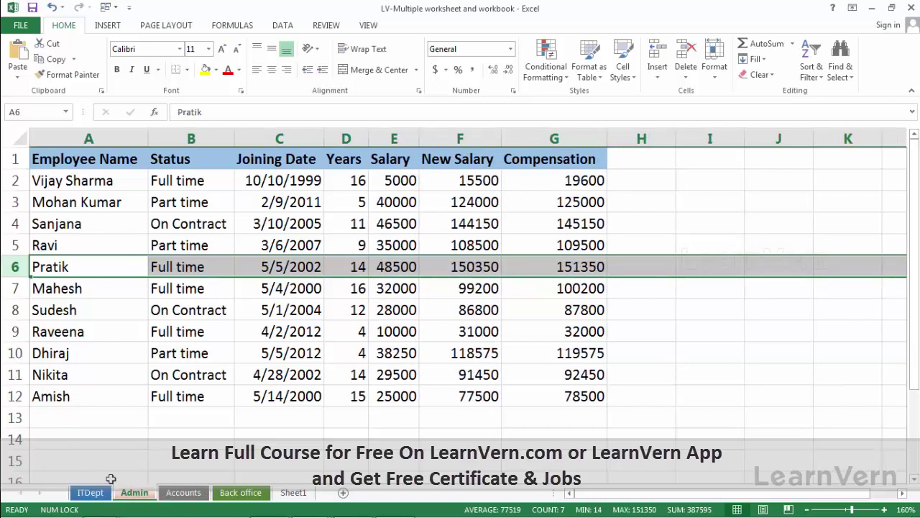
click(109, 492)
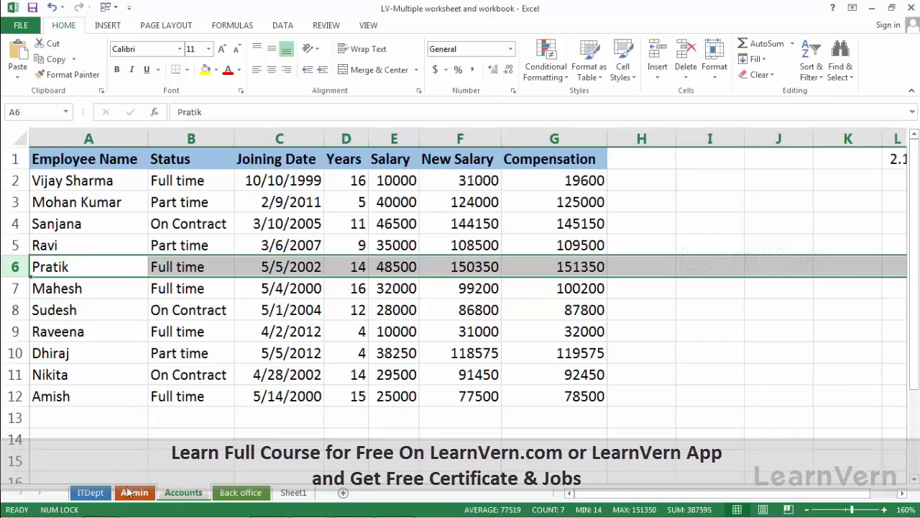
click(120, 492)
click(101, 492)
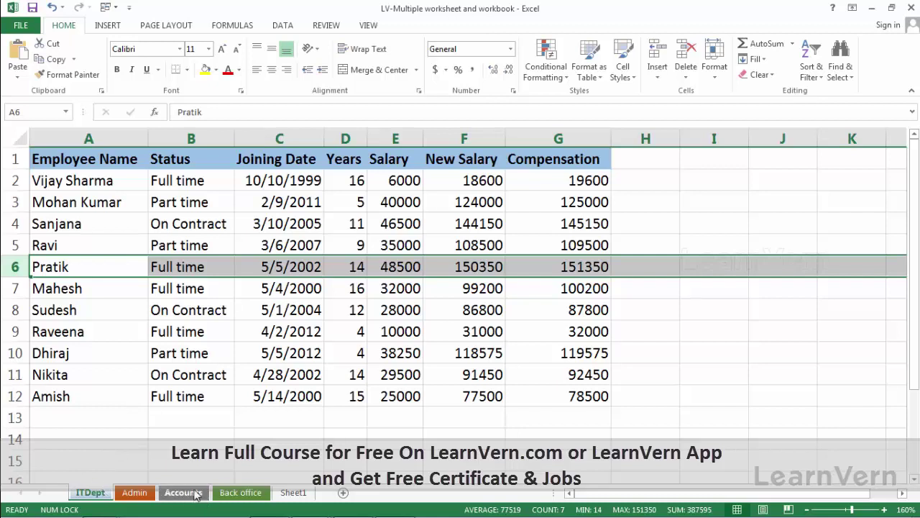
click(133, 494)
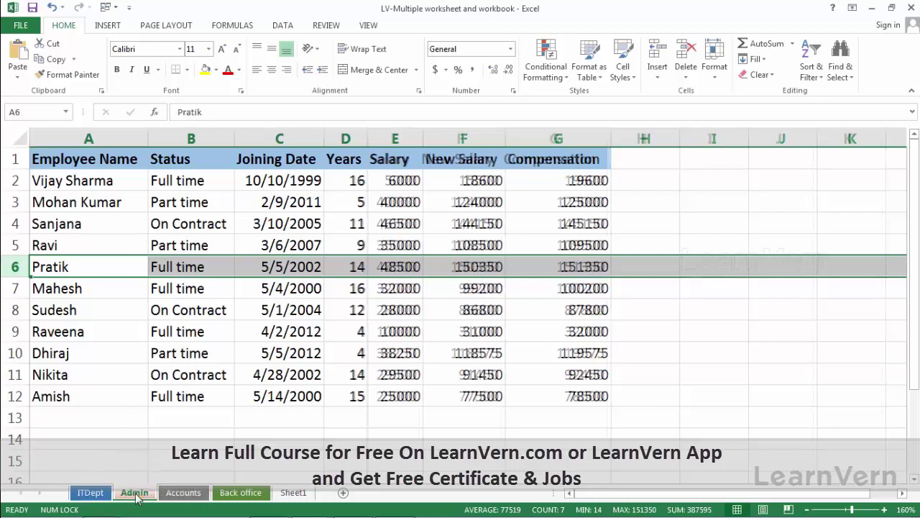
Group only the ITDept and Accounts sheets and extend the employee's name in cell A5 to its longer form on both.
click(94, 491)
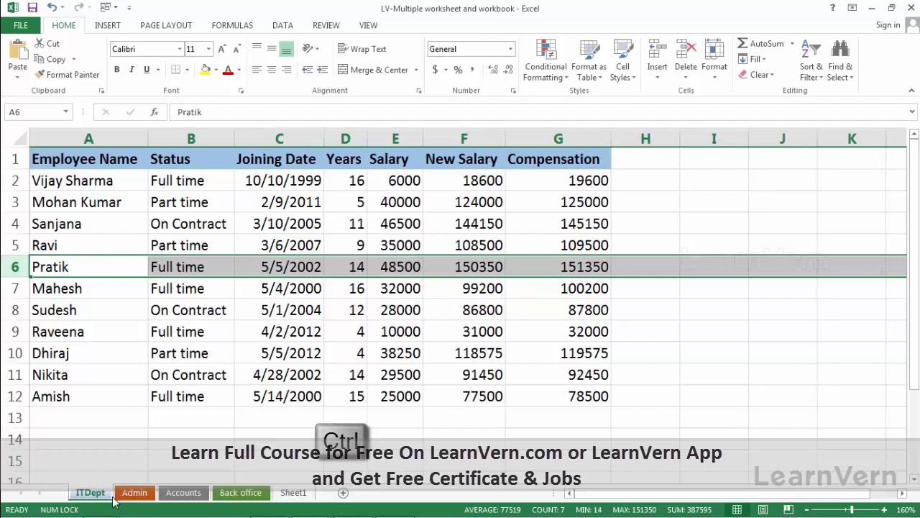
ctrl+click(178, 493)
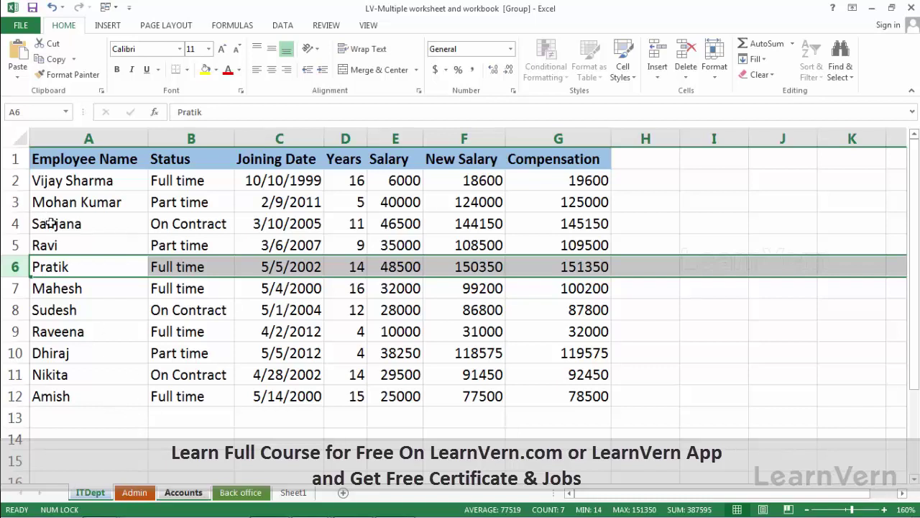
click(64, 245)
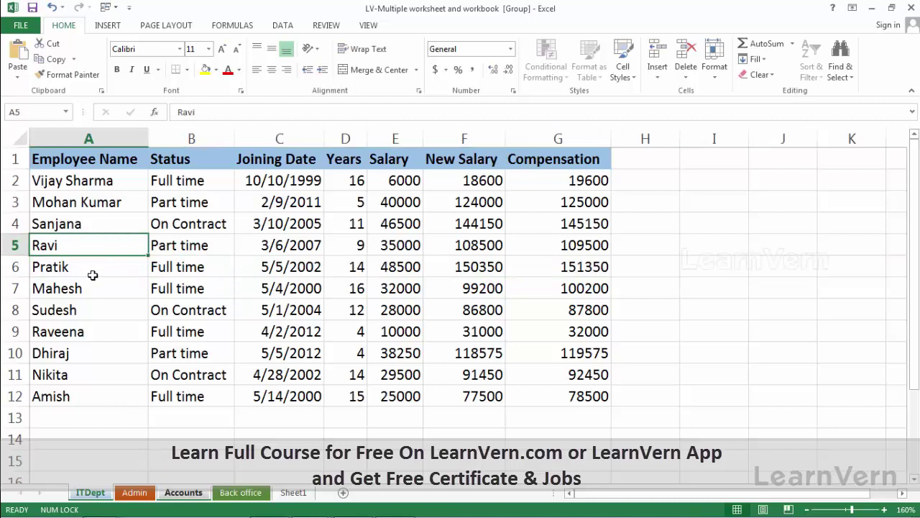
double_click(70, 246)
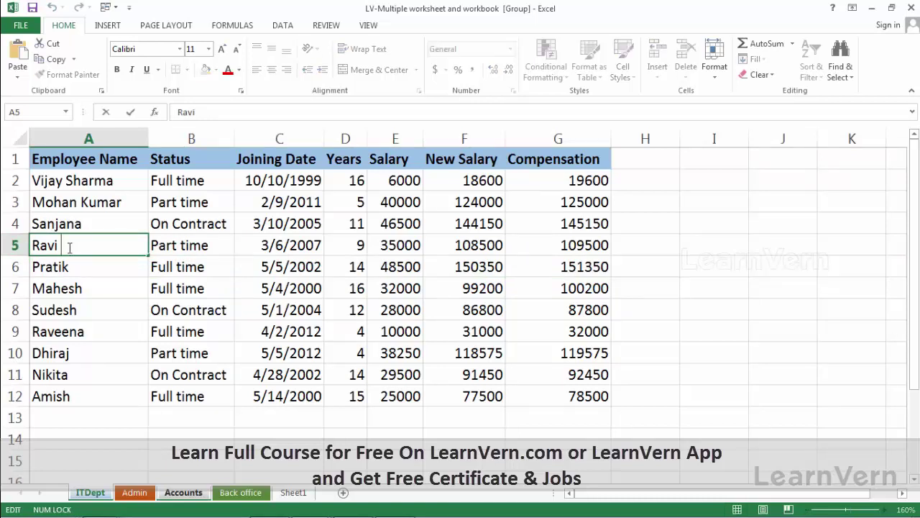
key(BackSpace)
text(ndra)
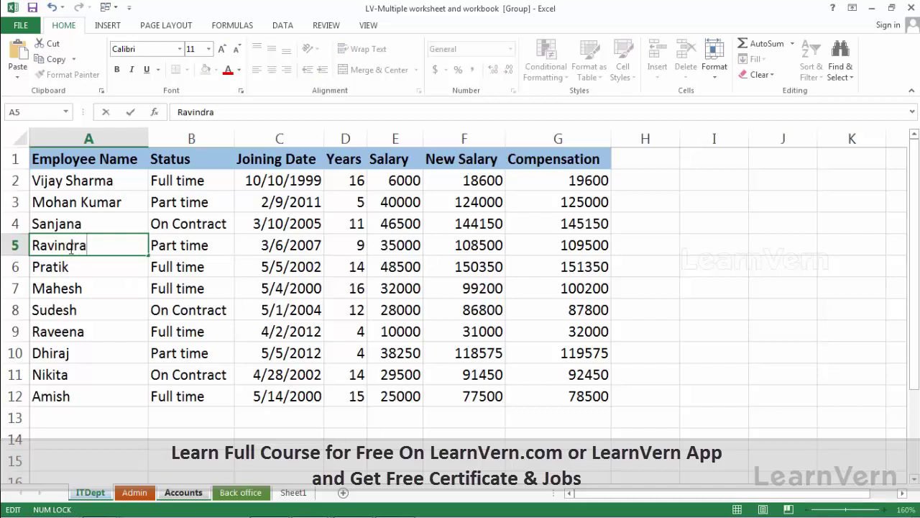
key(Return)
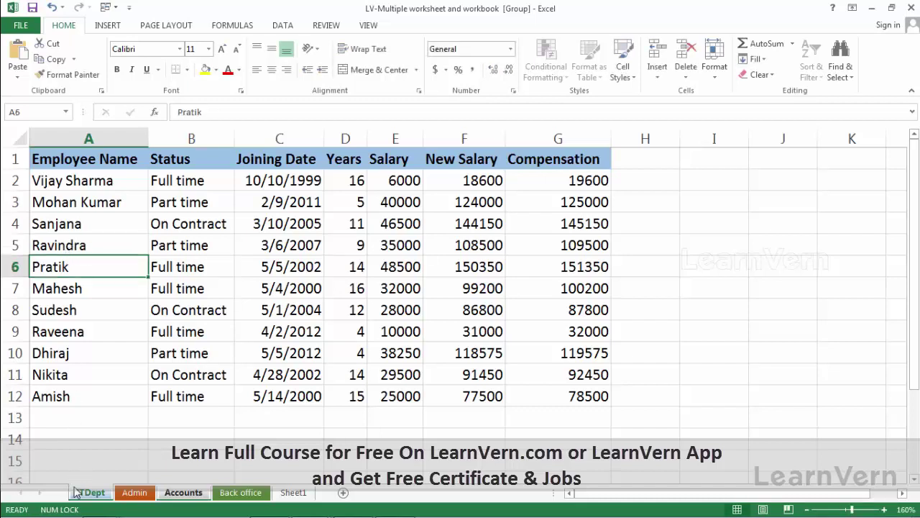
Compare the employee name in row 5 across the Accounts, ITDept, Admin and Back office sheets.
click(193, 495)
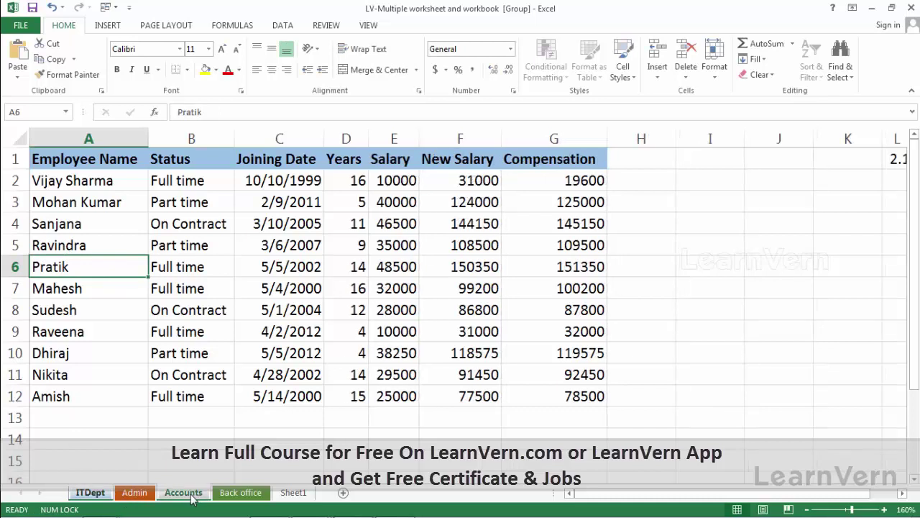
click(92, 494)
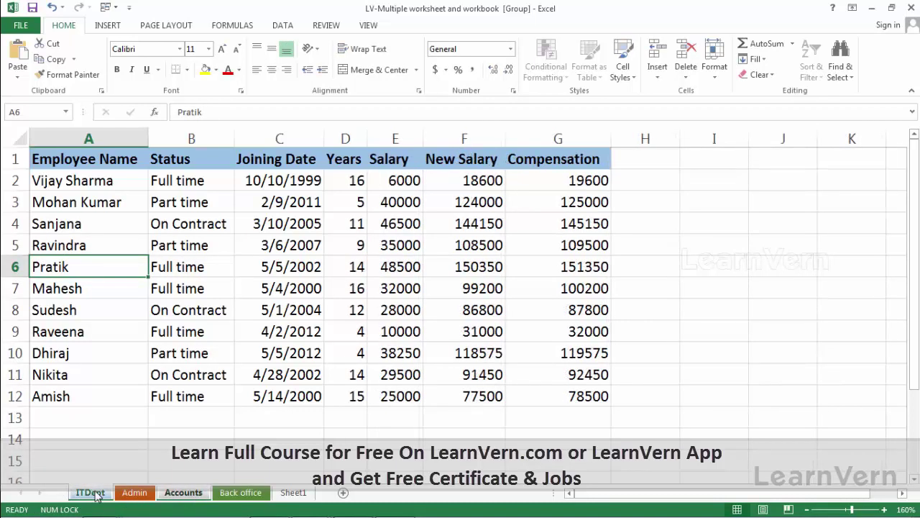
click(131, 494)
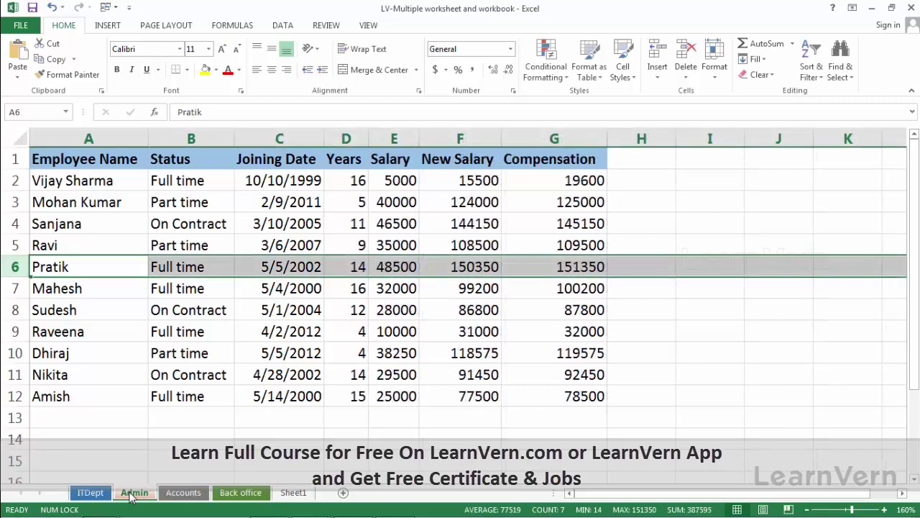
click(242, 498)
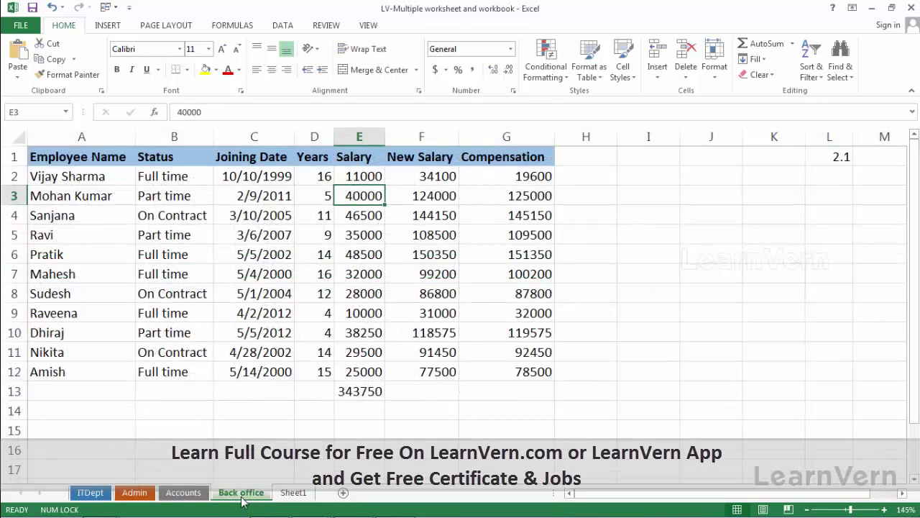
click(92, 494)
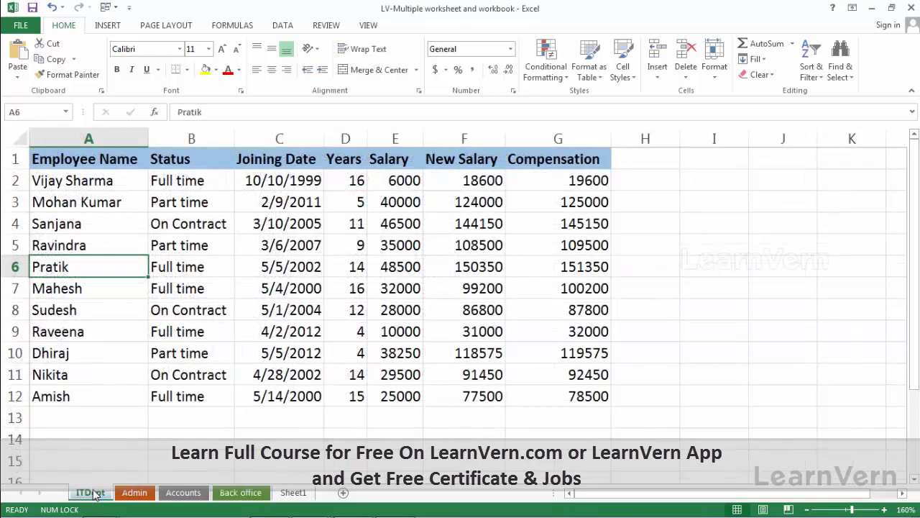